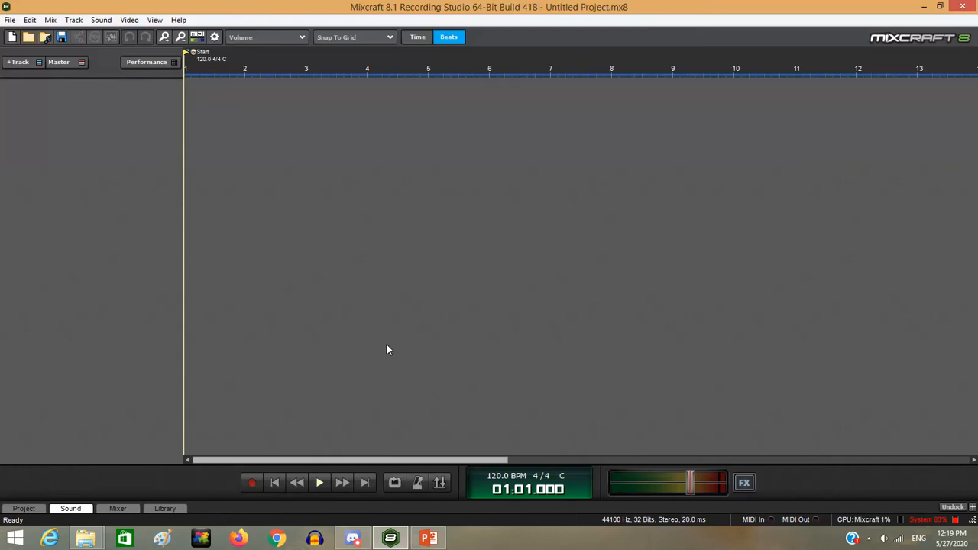
Add one audio track from the +Track list and a second through the track header's Insert Track menu
click(35, 66)
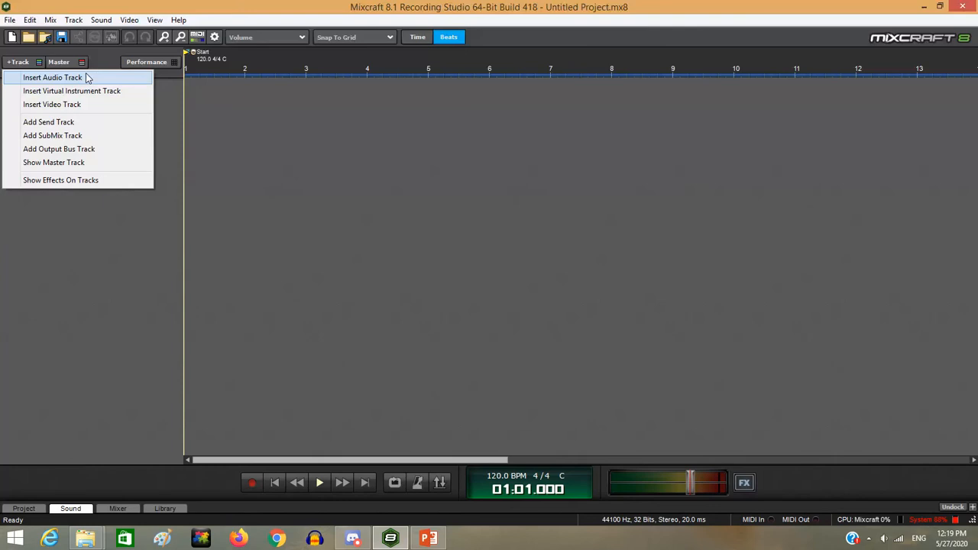
click(53, 78)
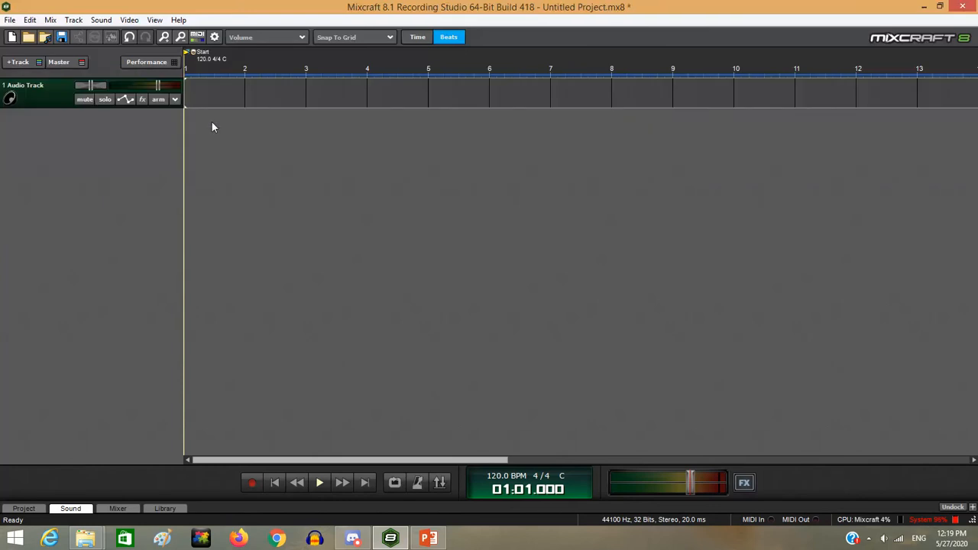
right_click(32, 97)
mouse_move(83, 99)
click(269, 100)
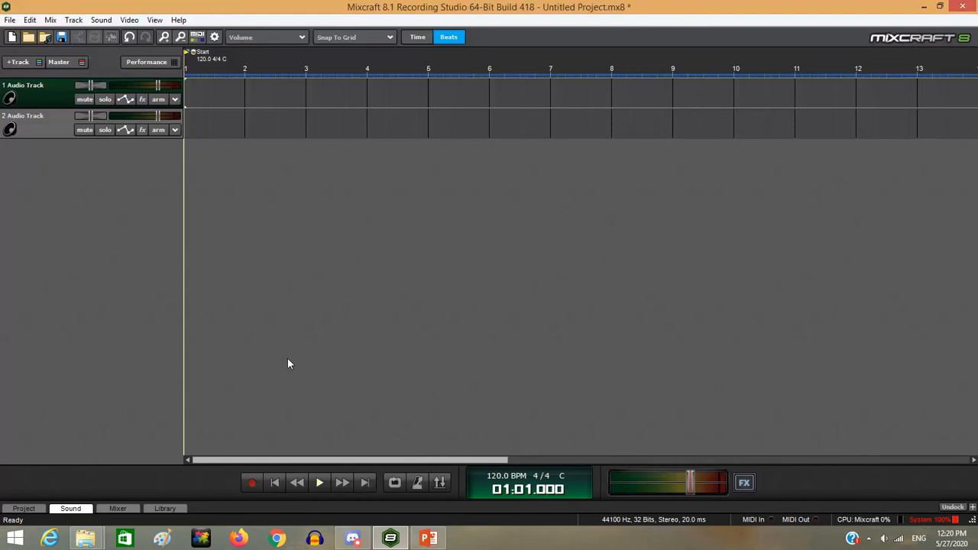
mouse_move(82, 533)
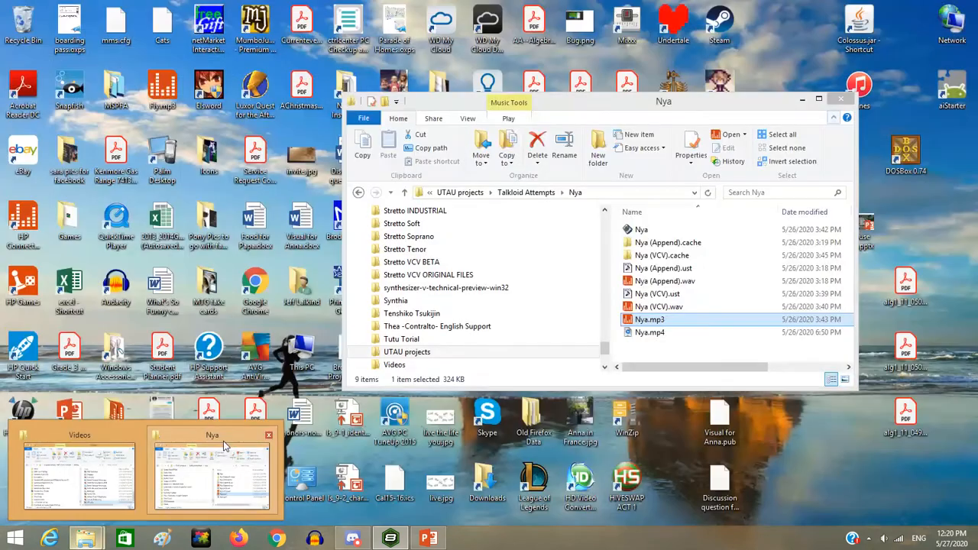
Browse from Nya up to UTAU projects > Invisible and drag invisible(gumi) (Stretto).wav onto track 1
click(212, 475)
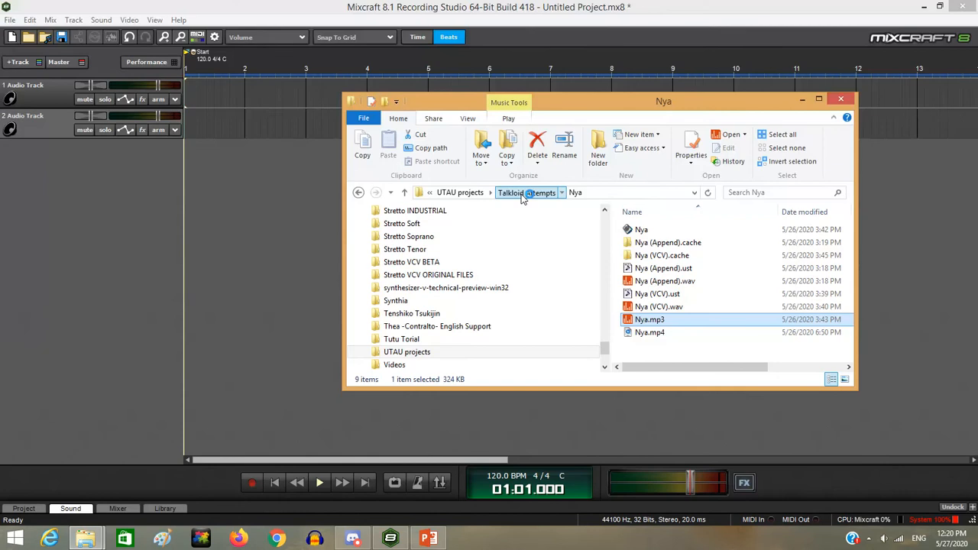
click(523, 196)
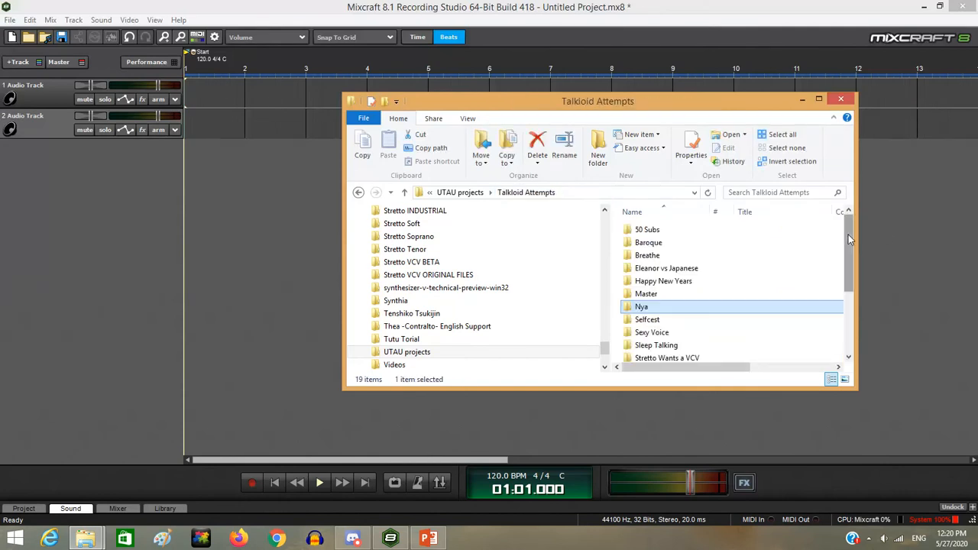
drag(848, 235, 854, 287)
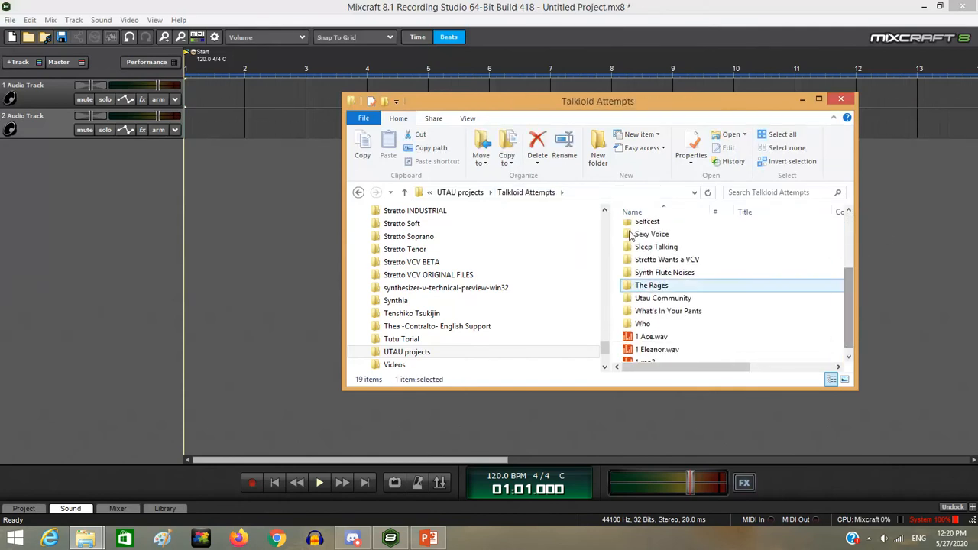
click(476, 192)
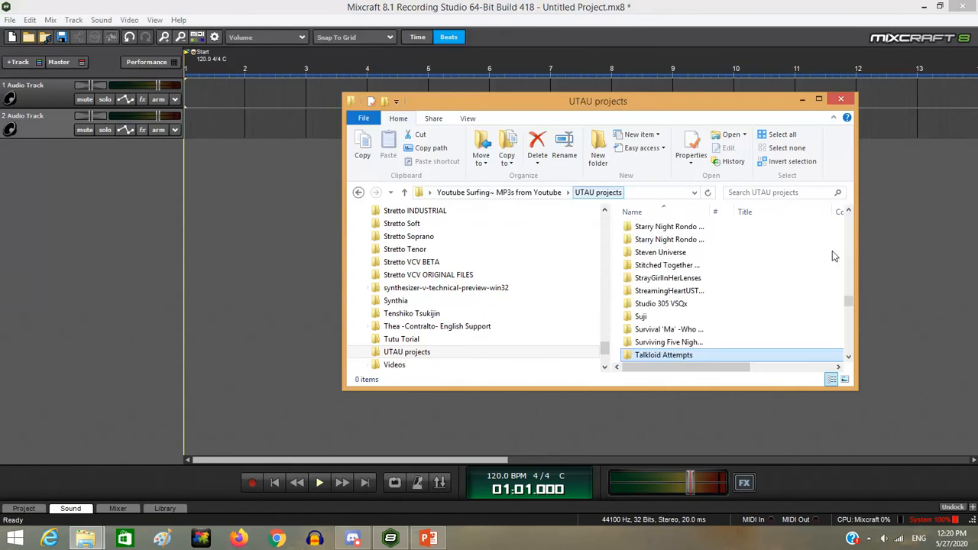
drag(850, 299, 854, 263)
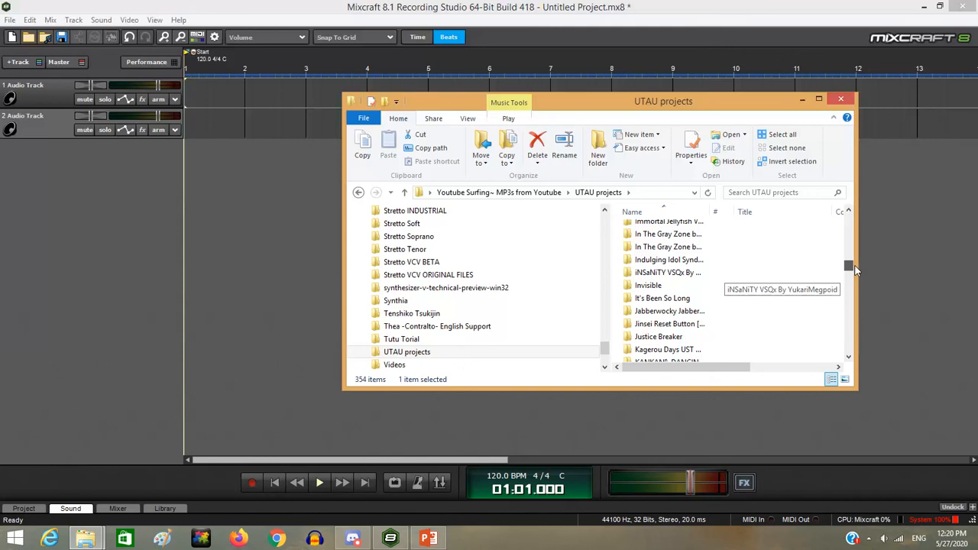
click(708, 289)
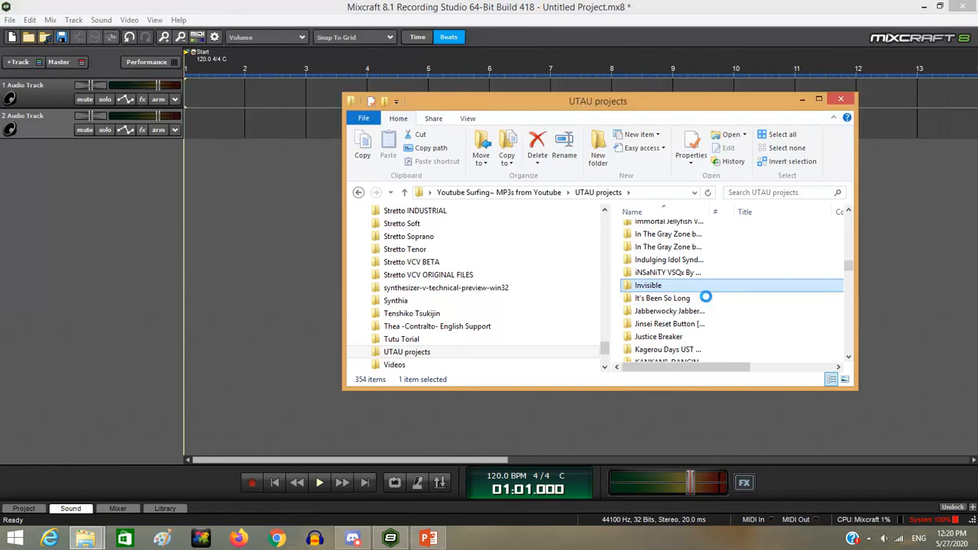
double_click(708, 294)
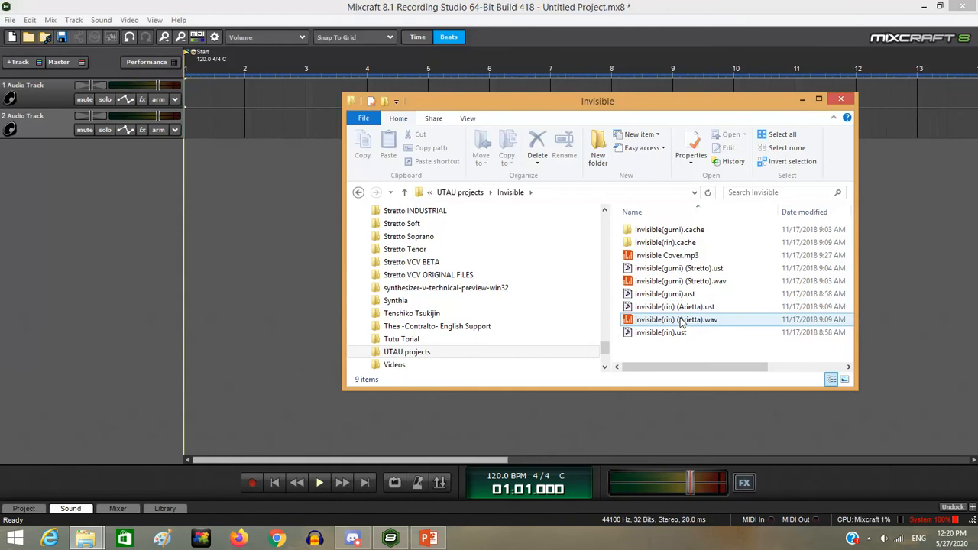
click(648, 283)
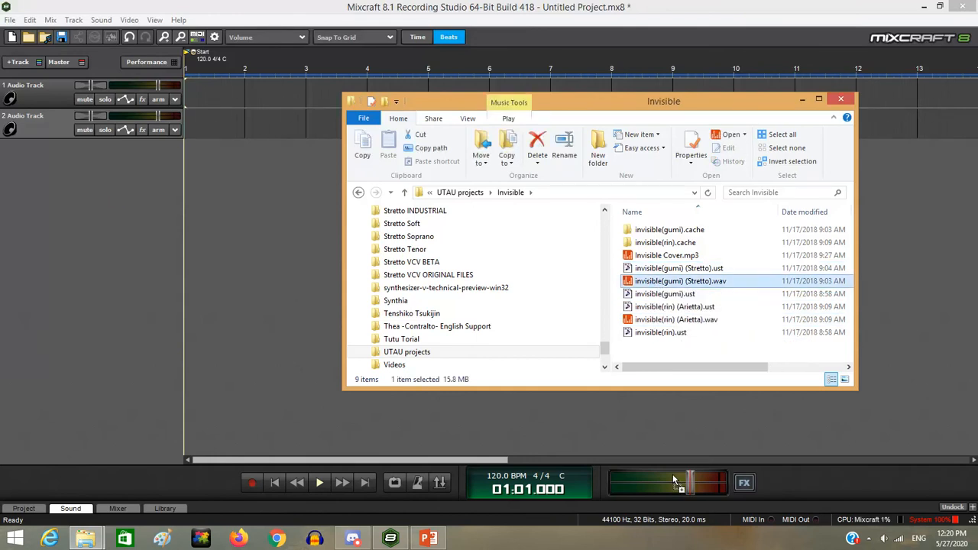
drag(675, 480, 180, 90)
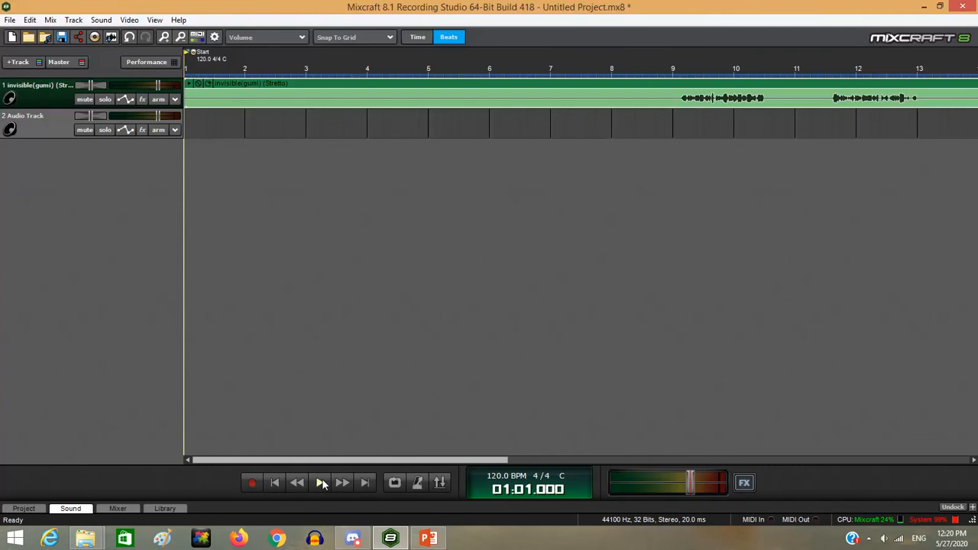
Play the vocal on track 1 from bar 9 briefly, then stop playback
click(682, 80)
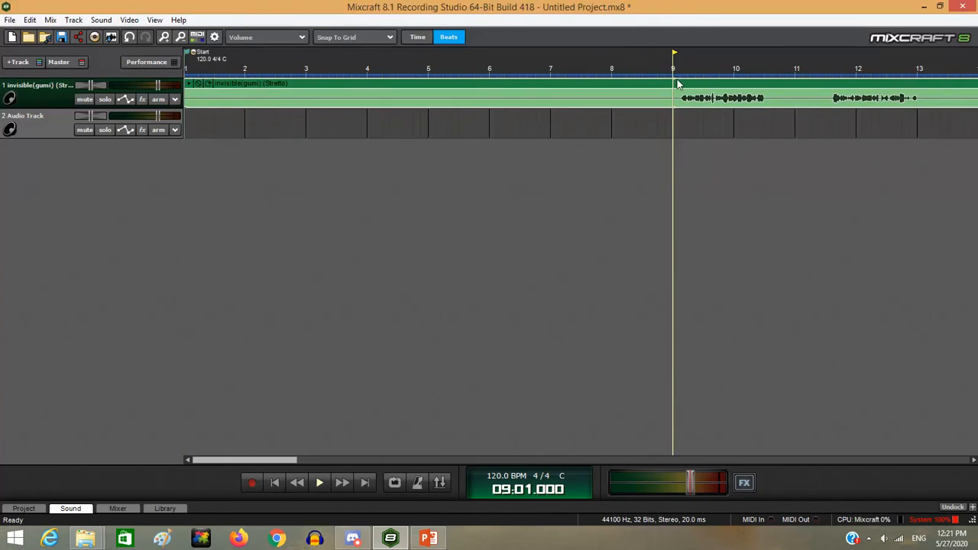
click(317, 482)
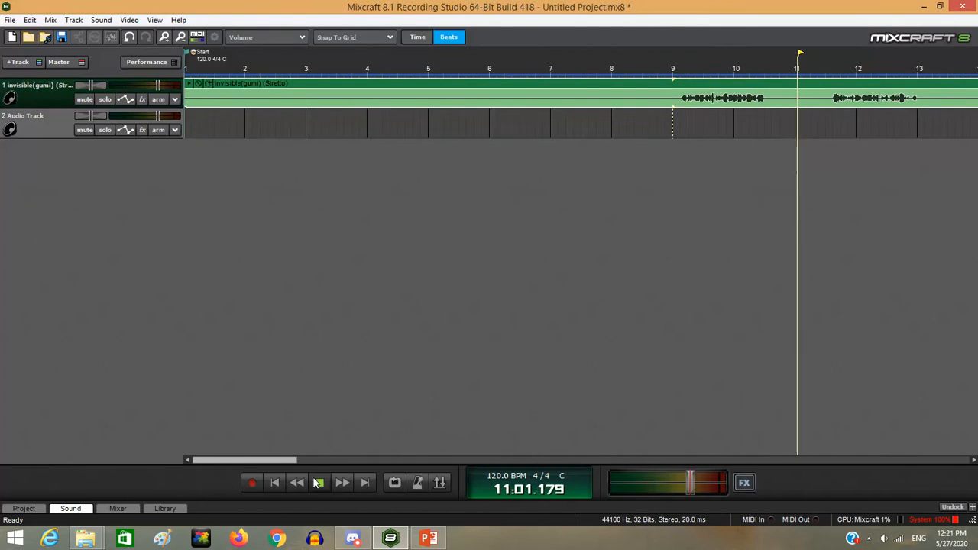
click(318, 482)
drag(272, 460, 242, 459)
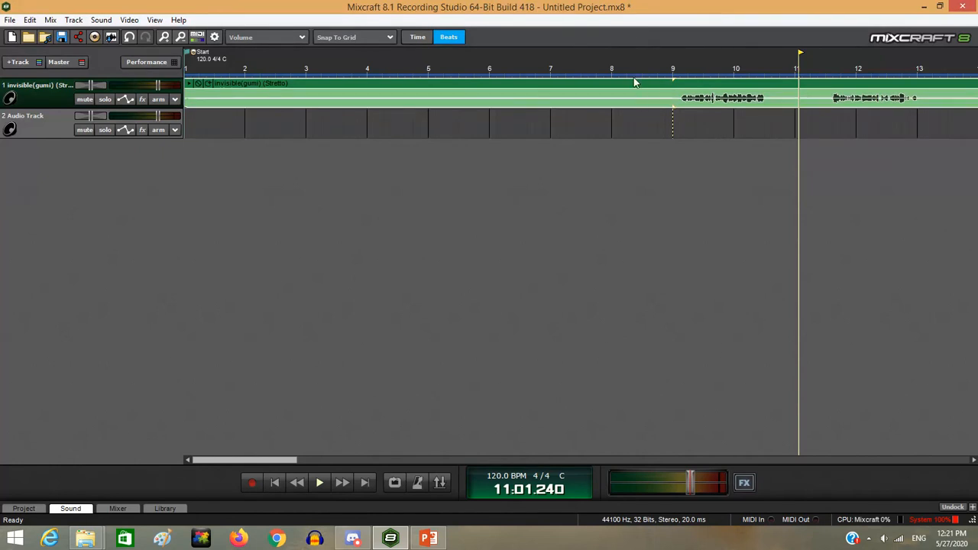
Look over the mixdown formats without exporting, then insert an Acoustic Piano virtual instrument track
click(10, 19)
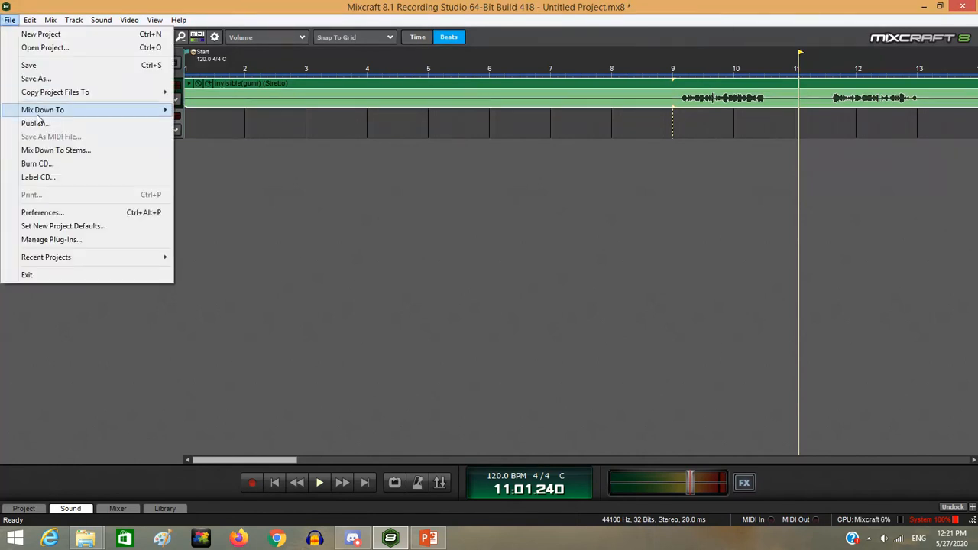
mouse_move(38, 111)
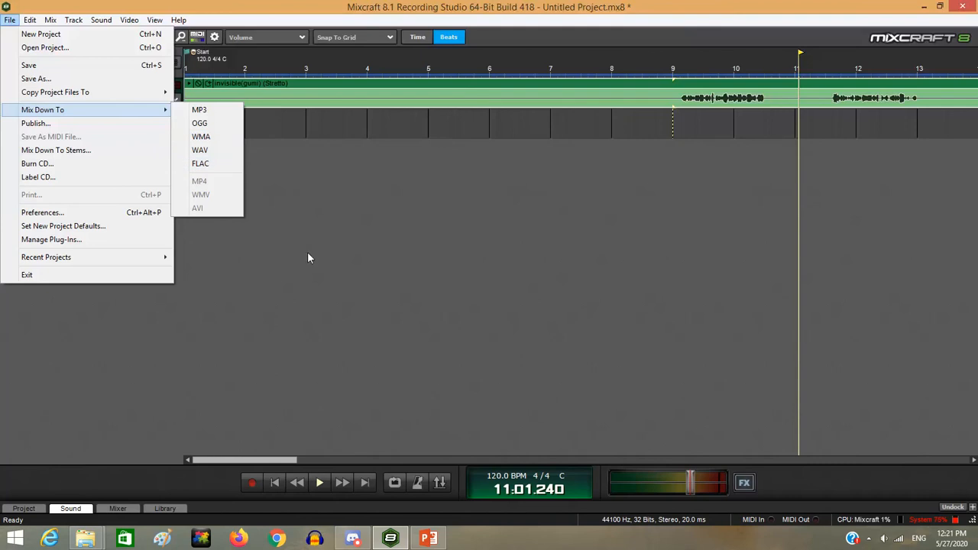
click(308, 260)
click(308, 260)
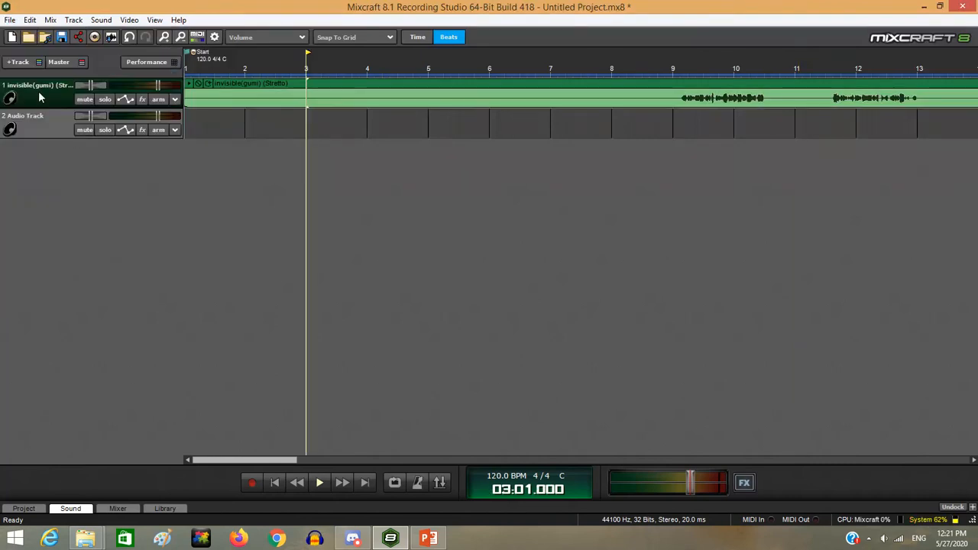
right_click(40, 95)
mouse_move(63, 100)
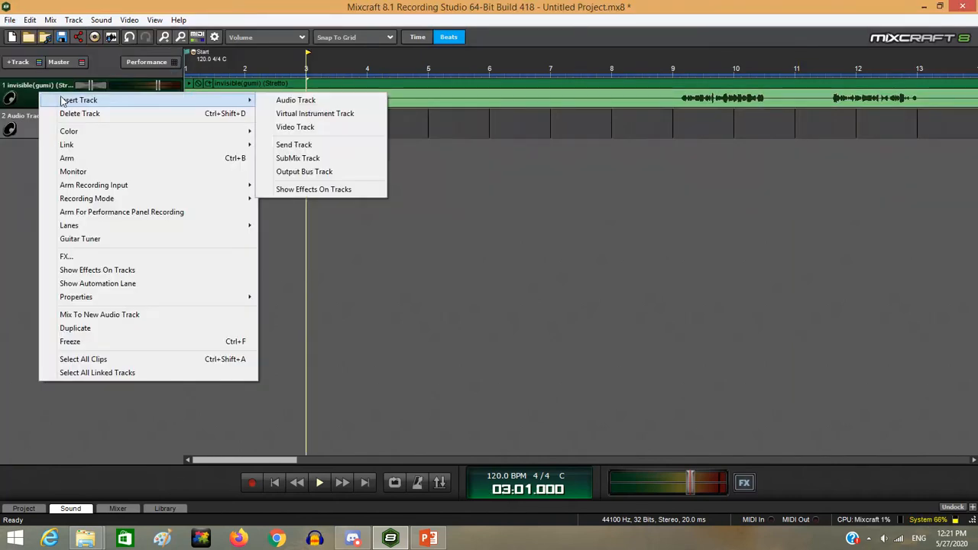
click(321, 117)
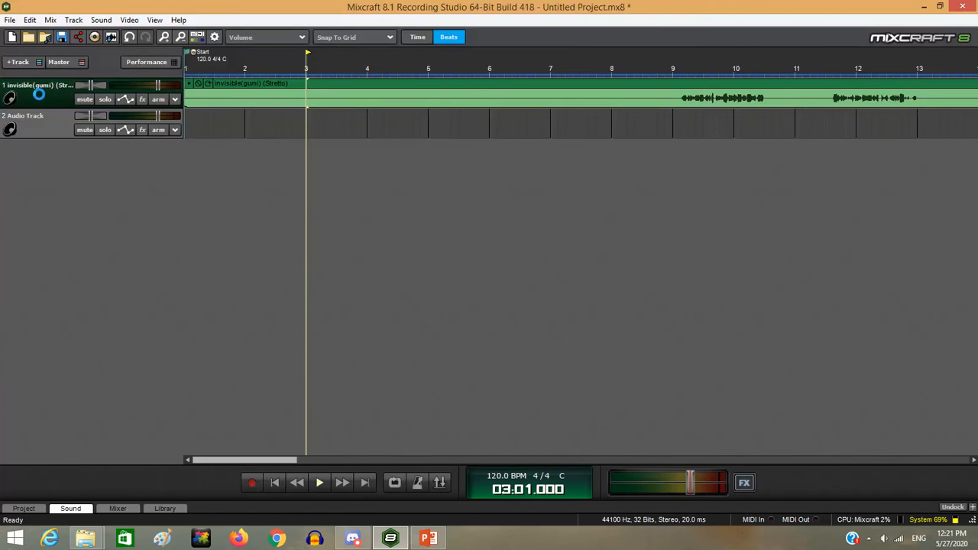
Delete the invisible(gumi) vocal track and the empty audio track
right_click(37, 126)
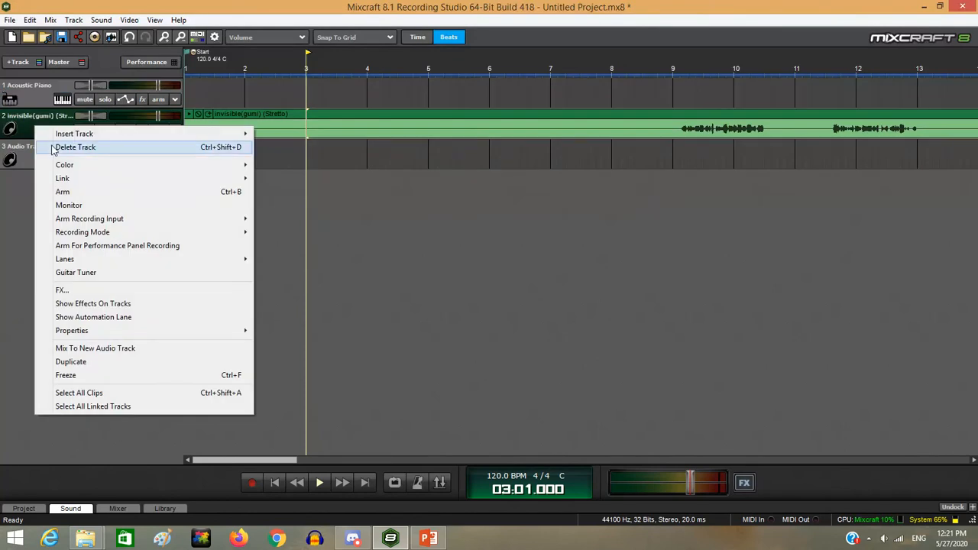
click(46, 146)
right_click(45, 131)
click(92, 148)
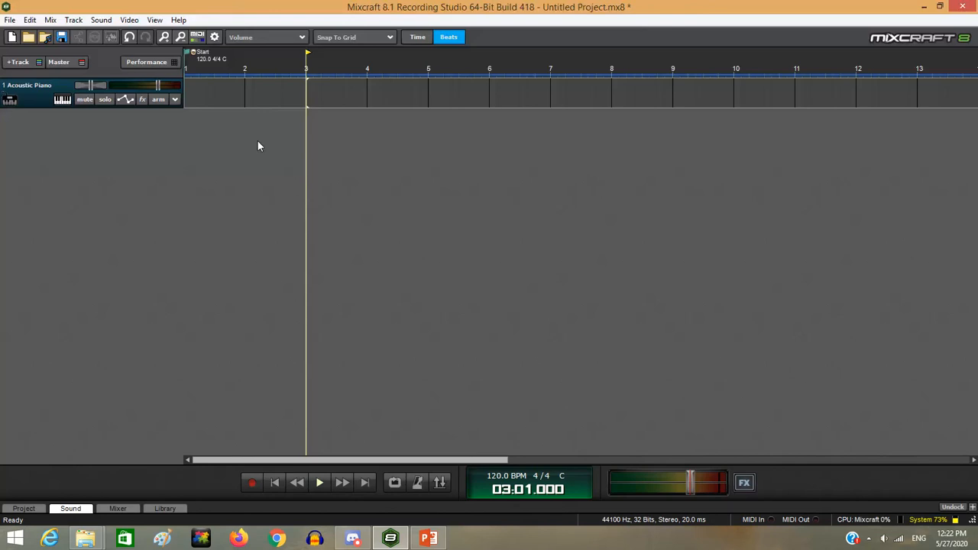
Create a new MIDI clip at bar 1 of the Acoustic Piano track
double_click(188, 94)
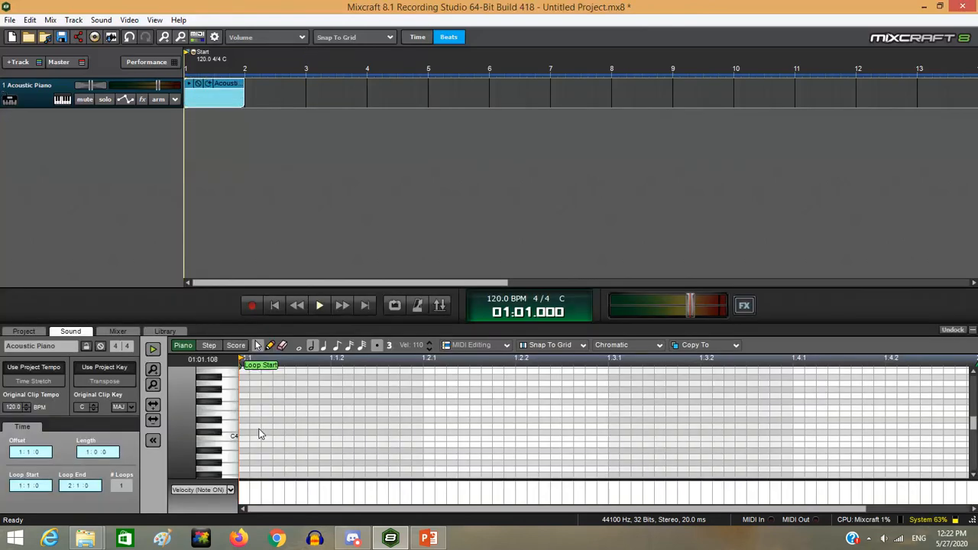
scroll(221, 437, down, 2)
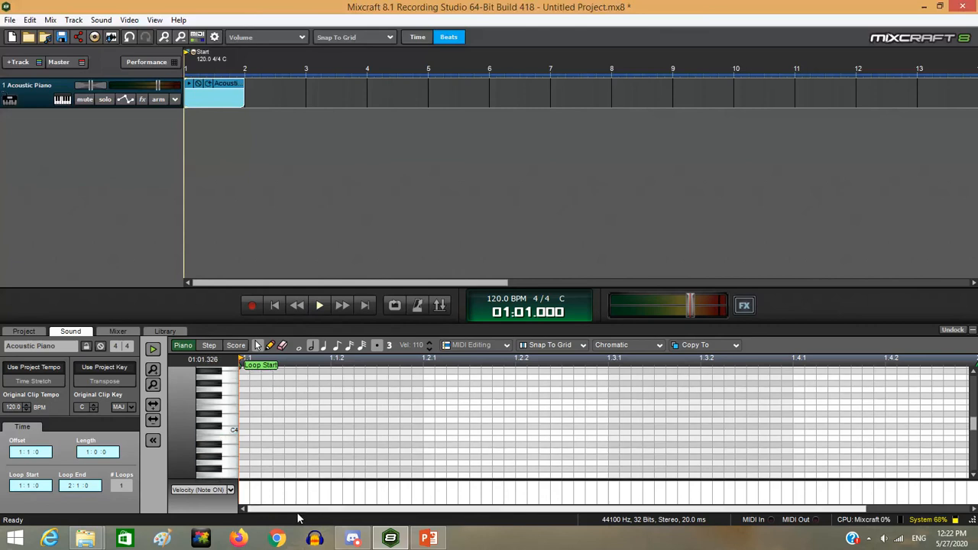
drag(298, 519, 268, 506)
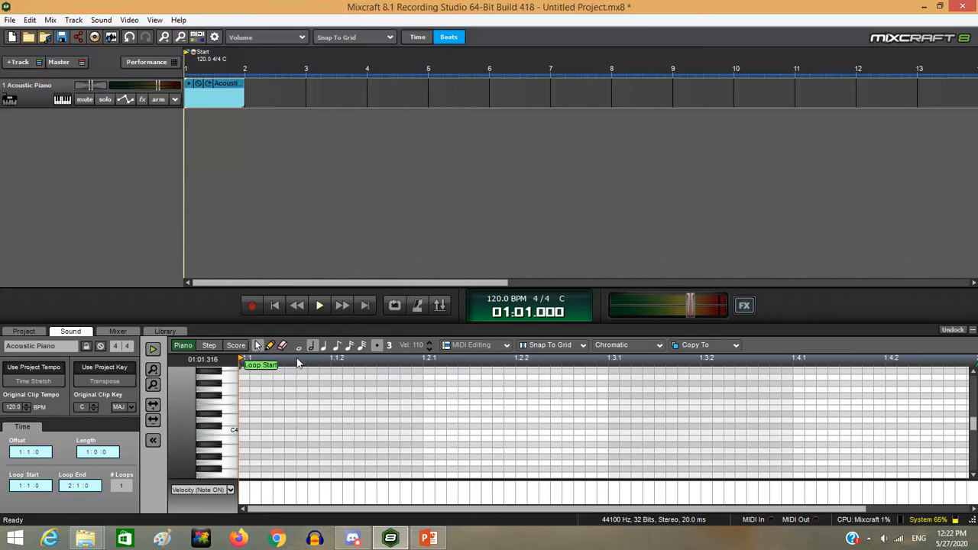
Draw a C4 note at the clip start with the pencil and shorten it
click(270, 345)
click(247, 428)
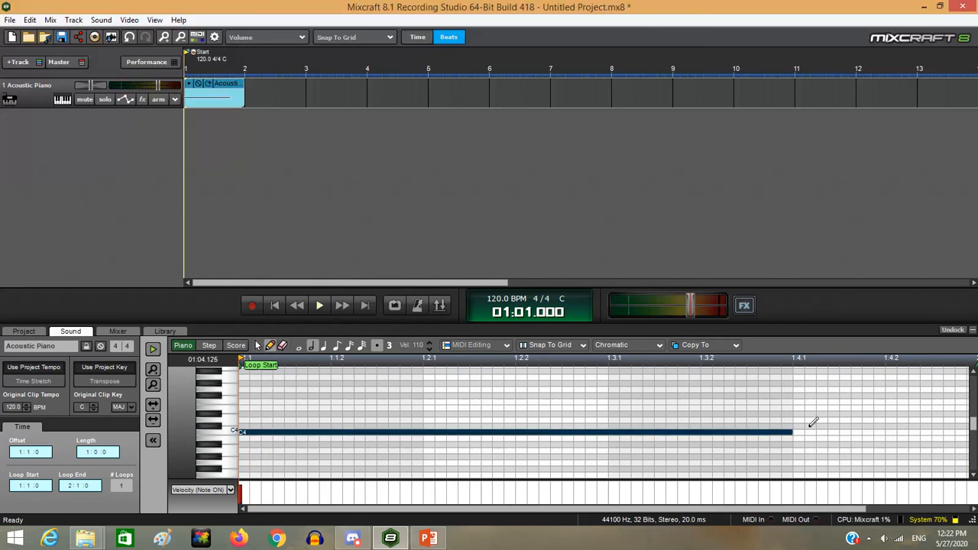
drag(791, 432, 757, 439)
scroll(726, 447, down, 4)
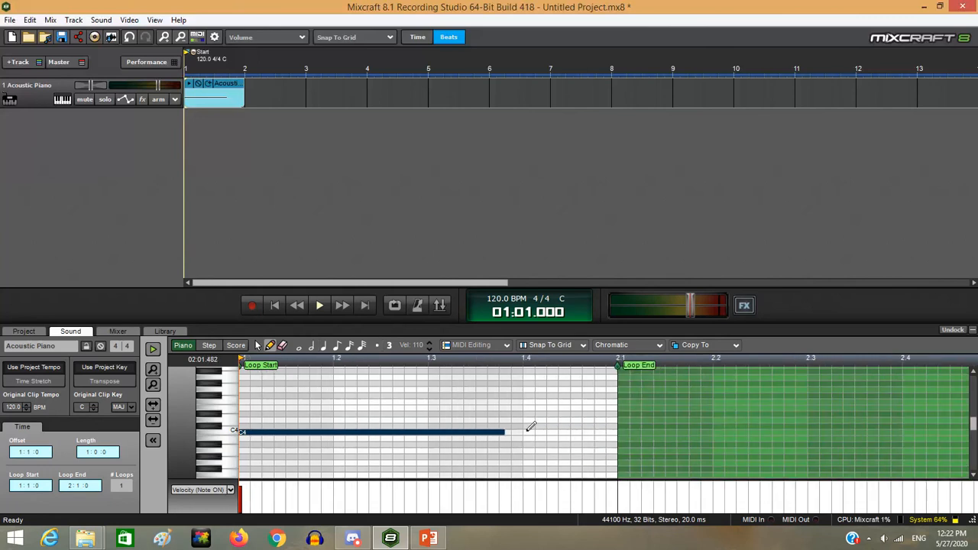
scroll(394, 429, down, 2)
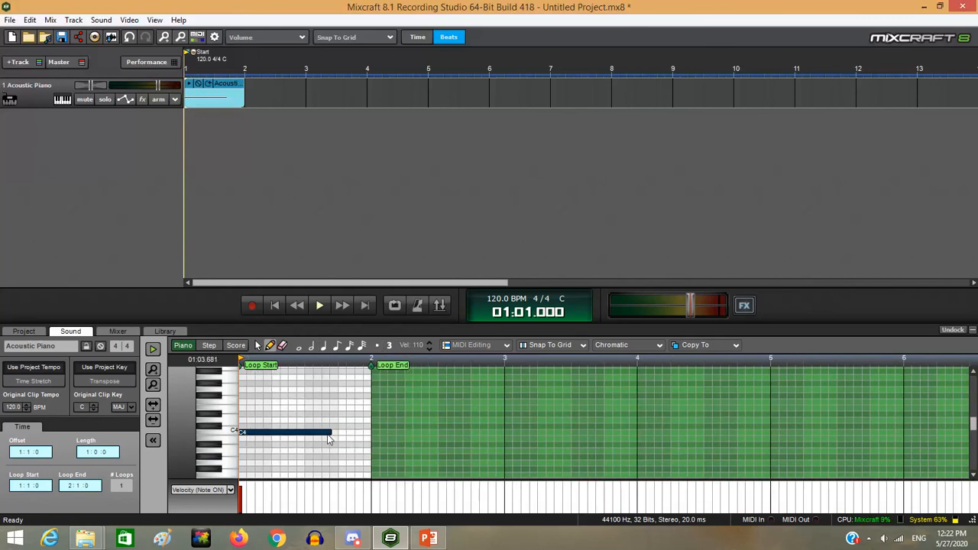
drag(327, 434, 273, 434)
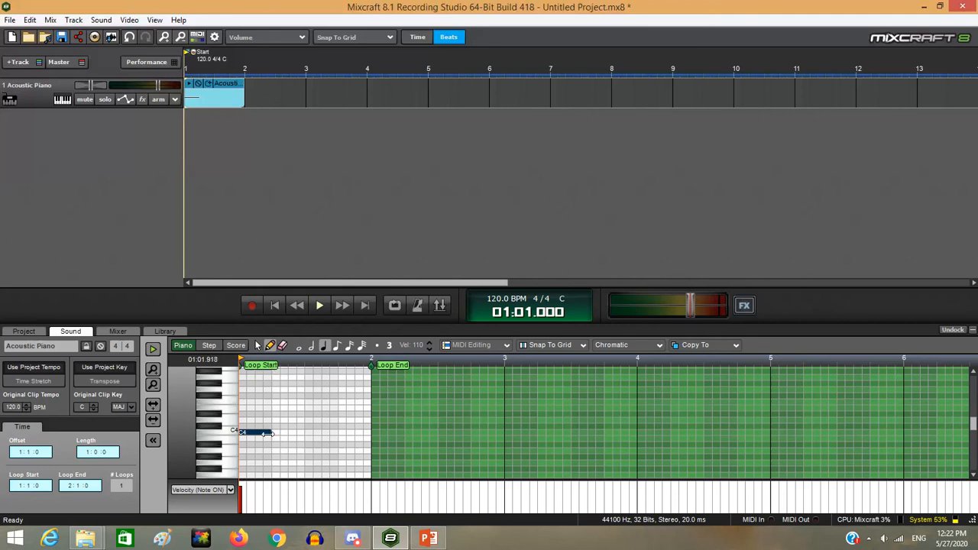
Trim the C4 note short and draw D4, Bb3 and more notes across bars 1–2
mouse_move(266, 435)
mouse_down()
mouse_move(256, 435)
mouse_move(271, 434)
mouse_up()
click(284, 420)
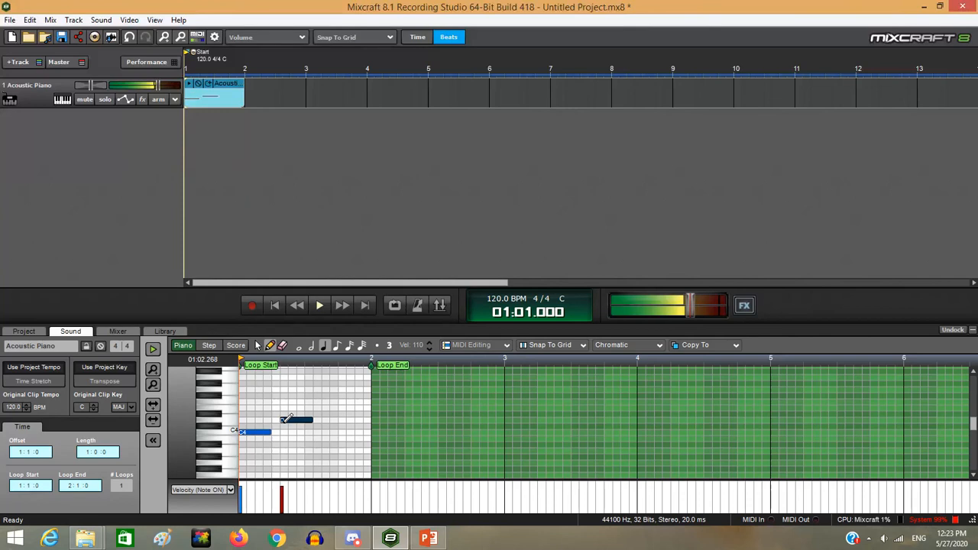
click(307, 445)
click(369, 426)
click(343, 378)
click(243, 390)
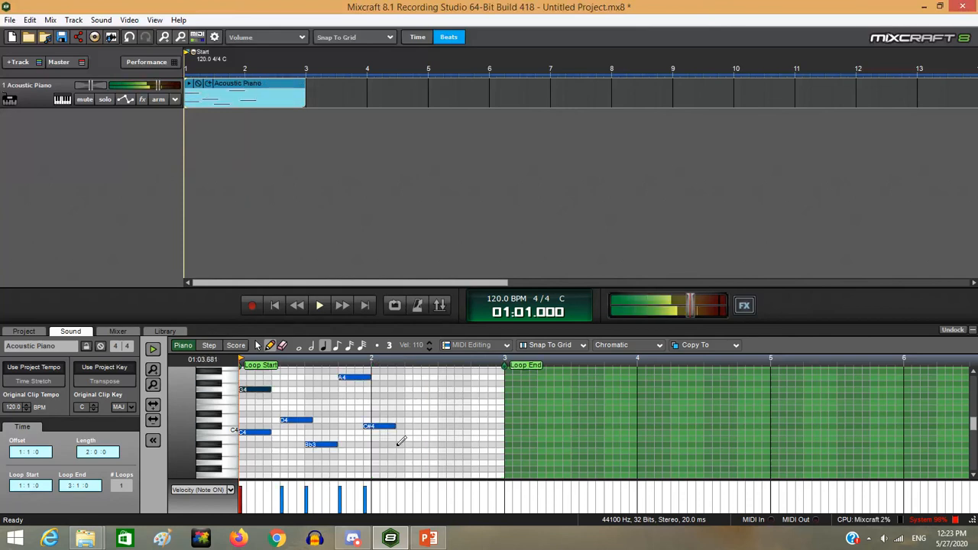
click(401, 445)
Add further melody notes in bar 2, including a C4 and a low note
drag(434, 445, 442, 414)
click(433, 396)
click(400, 390)
click(366, 427)
click(367, 432)
click(390, 478)
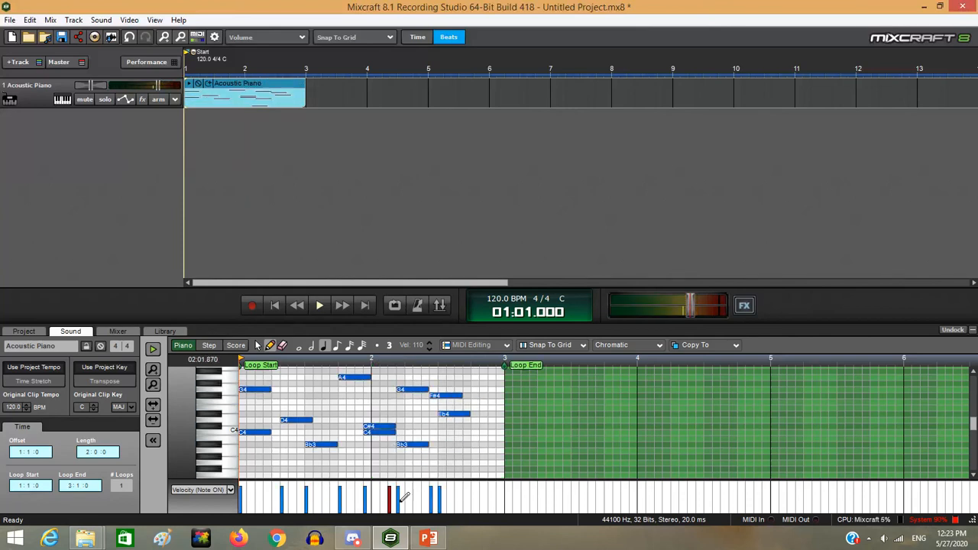
Delete the melody clip and create a fresh empty MIDI clip at bar 1
right_click(273, 90)
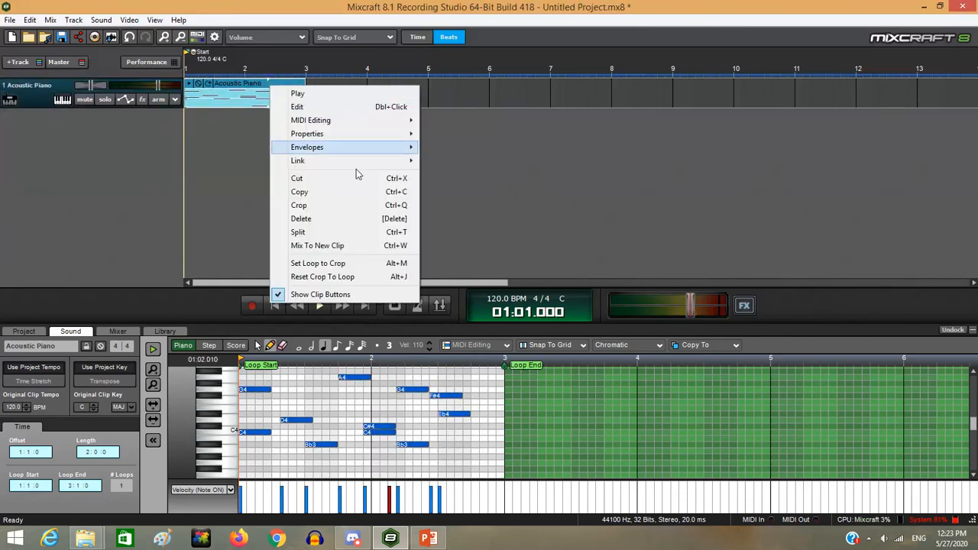
click(343, 221)
double_click(189, 96)
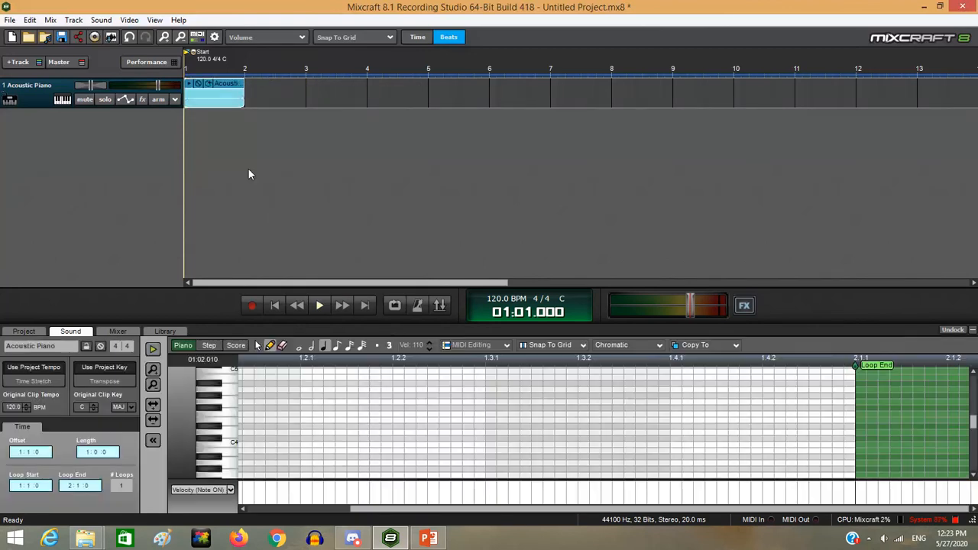
scroll(397, 453, down, 4)
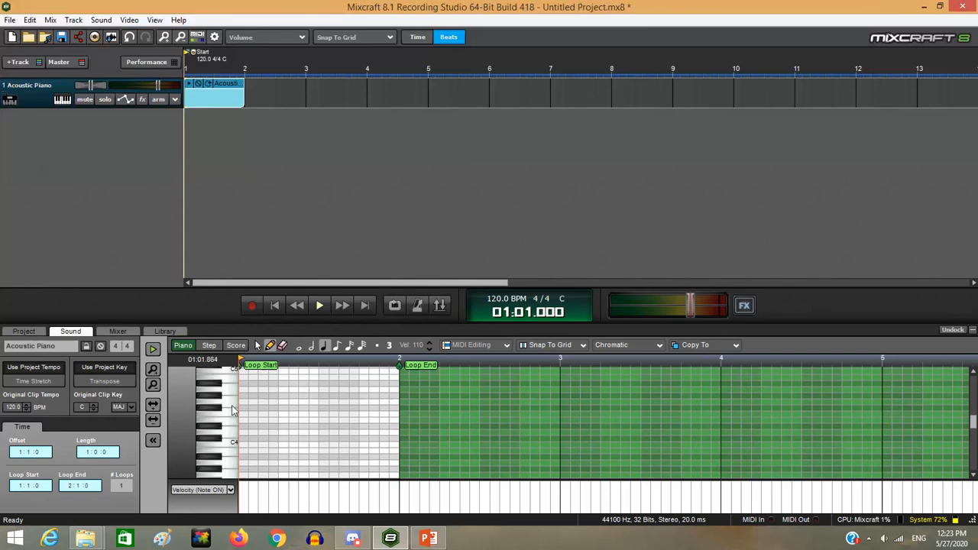
scroll(213, 419, down, 2)
scroll(213, 419, up, 2)
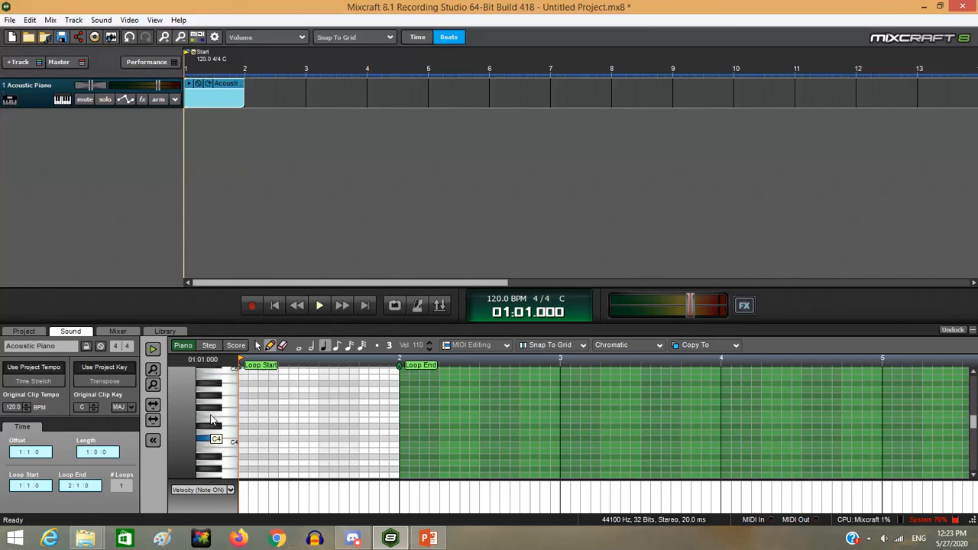
scroll(213, 419, up, 1)
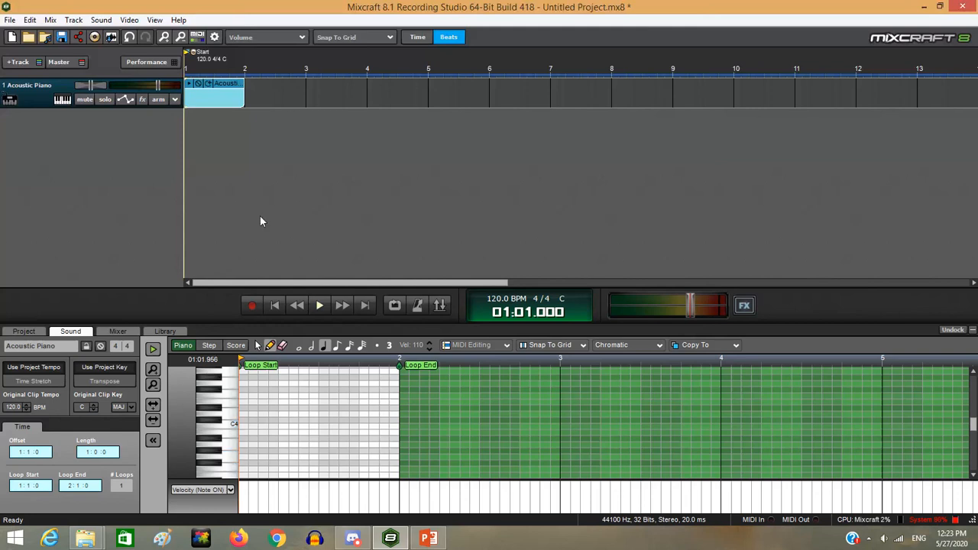
click(67, 100)
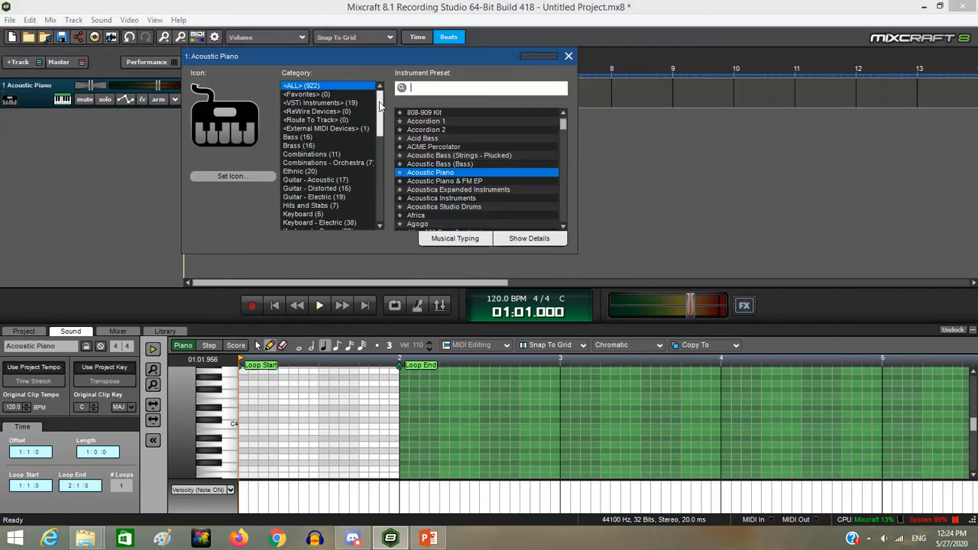
Choose the 808-909 Kit from the Percussion - Drum Kits presets for track 1
click(355, 103)
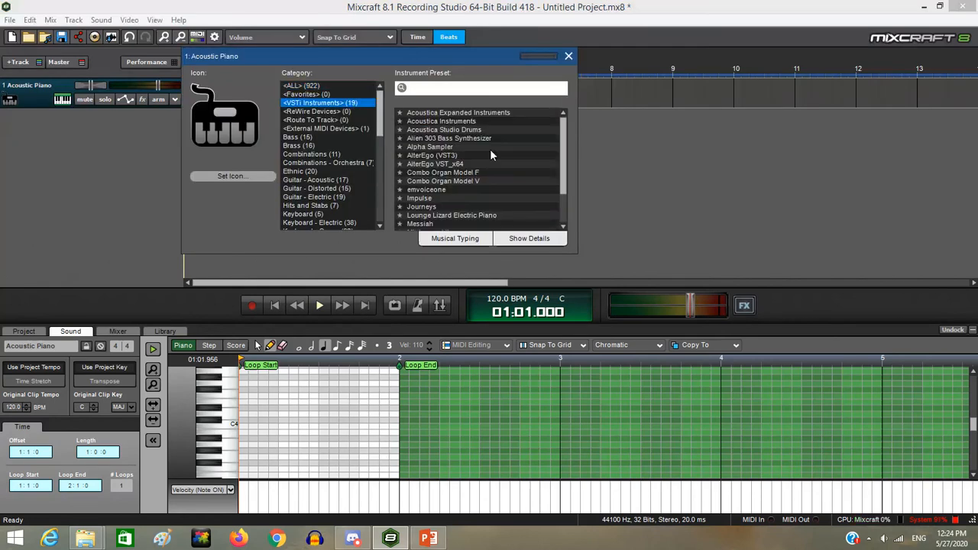
scroll(490, 150, down, 2)
scroll(490, 151, up, 2)
mouse_move(380, 115)
mouse_down()
mouse_move(392, 201)
mouse_move(388, 111)
mouse_up()
drag(566, 156, 565, 133)
drag(380, 104, 362, 164)
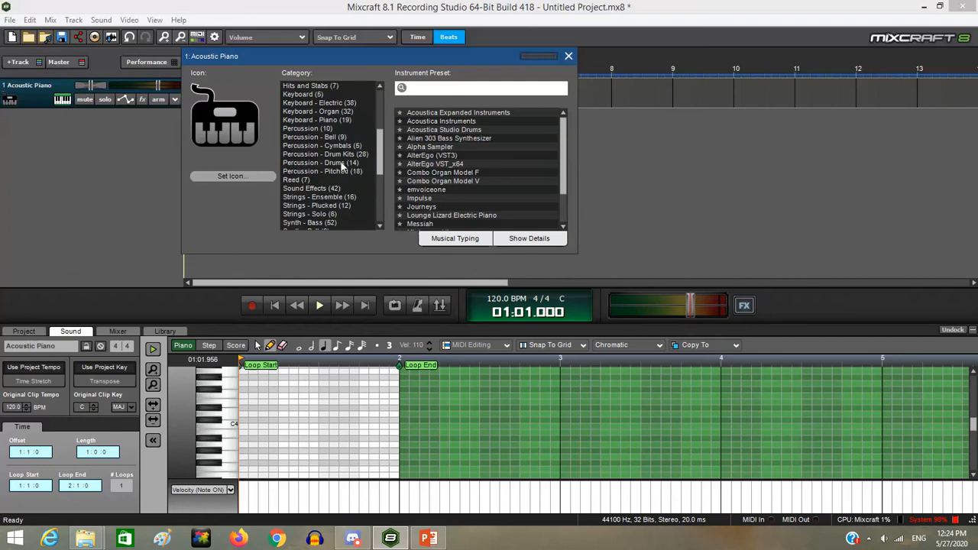
click(334, 155)
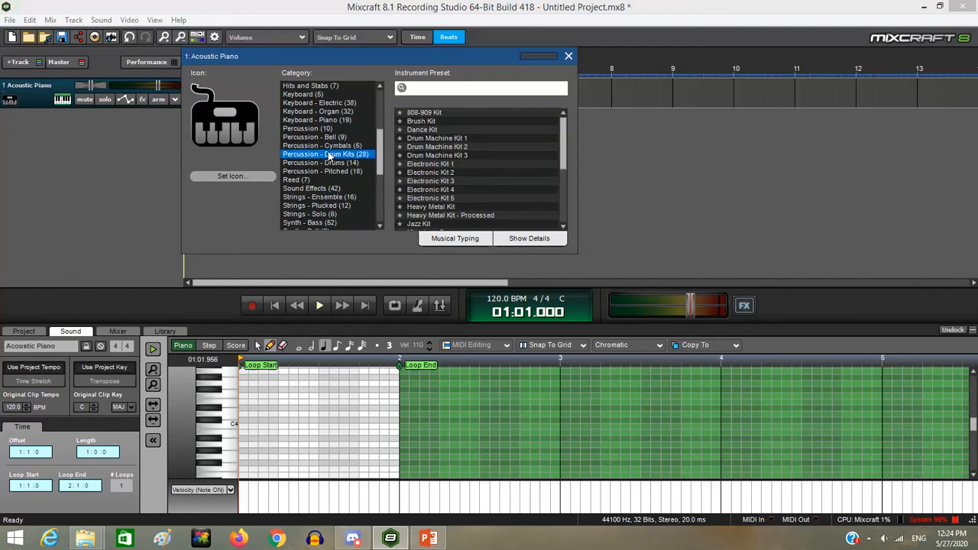
click(432, 114)
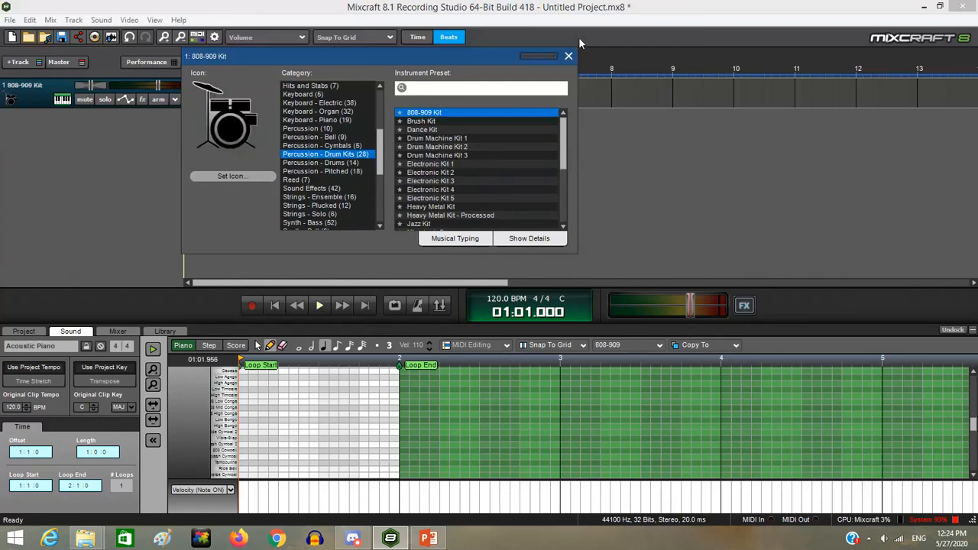
click(569, 55)
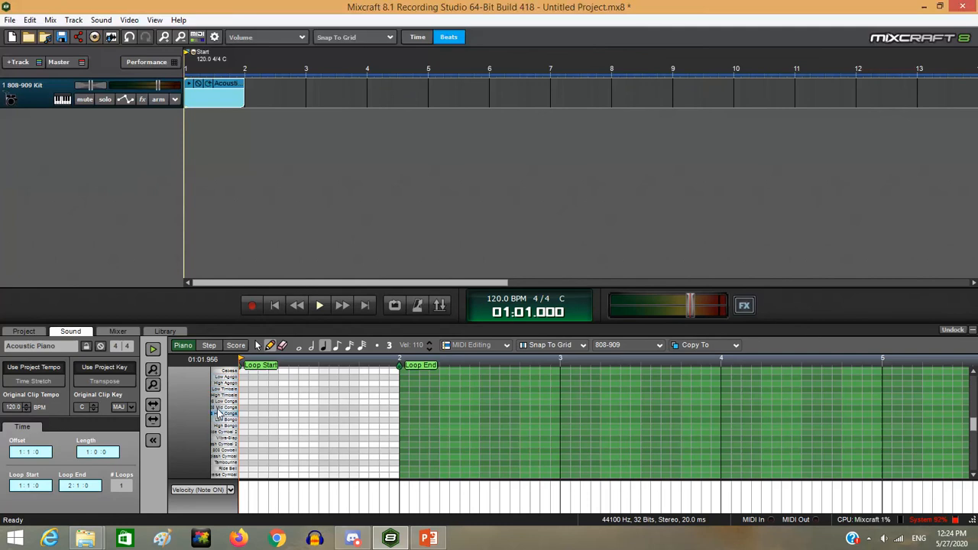
Preview two drum sounds, switch to step sequencing, and remove all unused drum voice rows
click(228, 447)
click(229, 477)
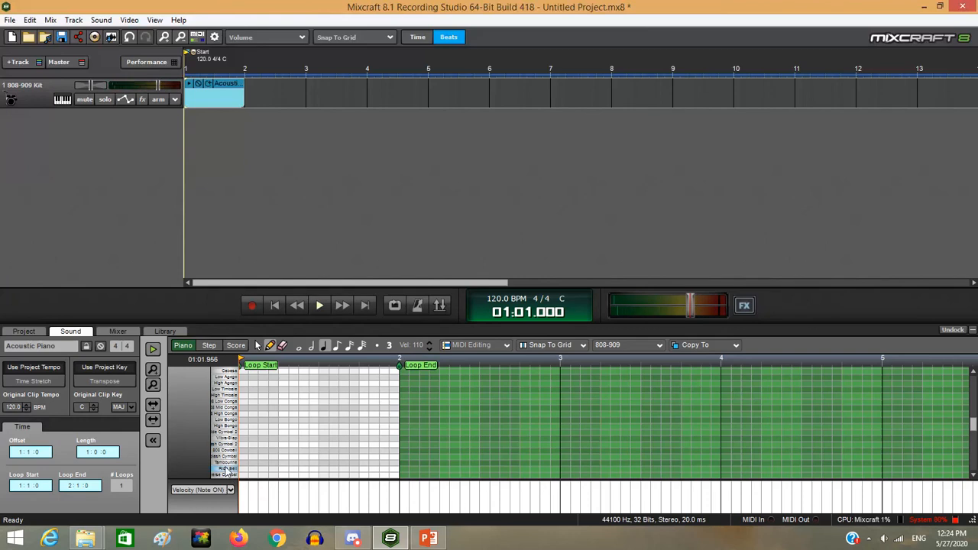
click(208, 346)
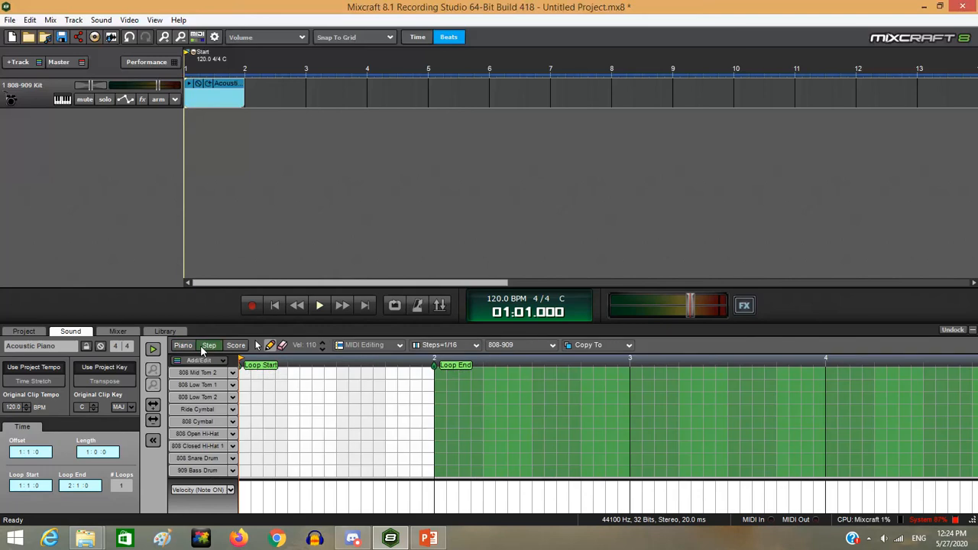
right_click(203, 410)
click(222, 487)
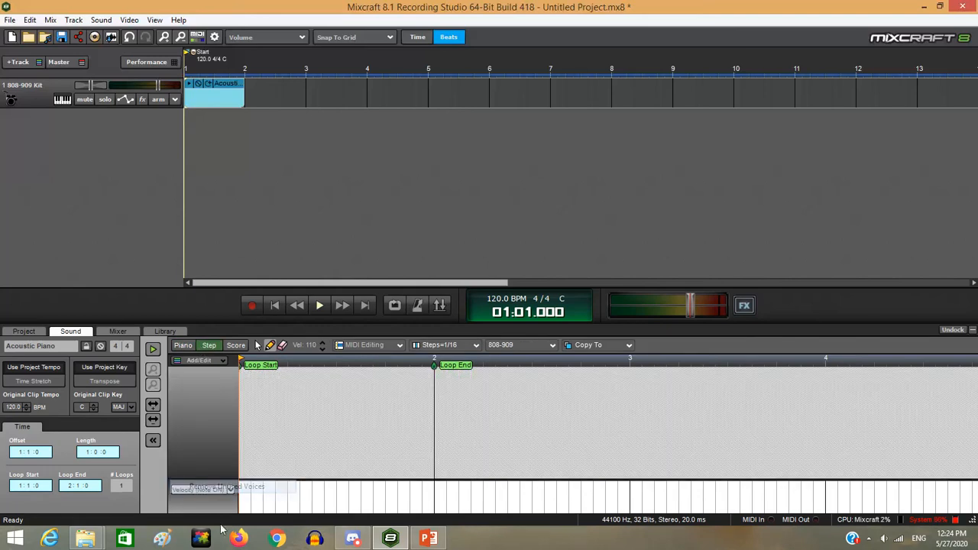
Add an 808 Snare Drum row and, by searching 'ba', an 808 Bass Drum row
click(203, 362)
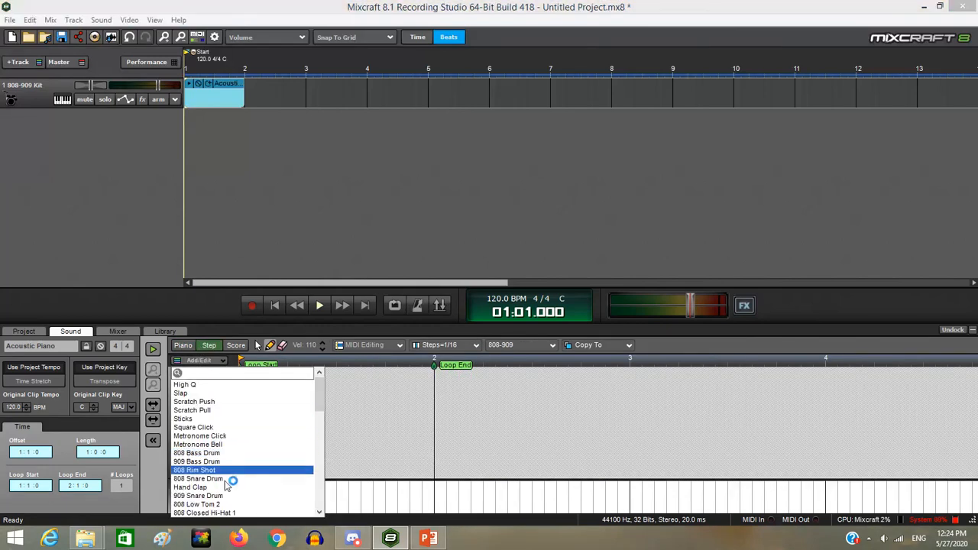
click(221, 465)
click(201, 362)
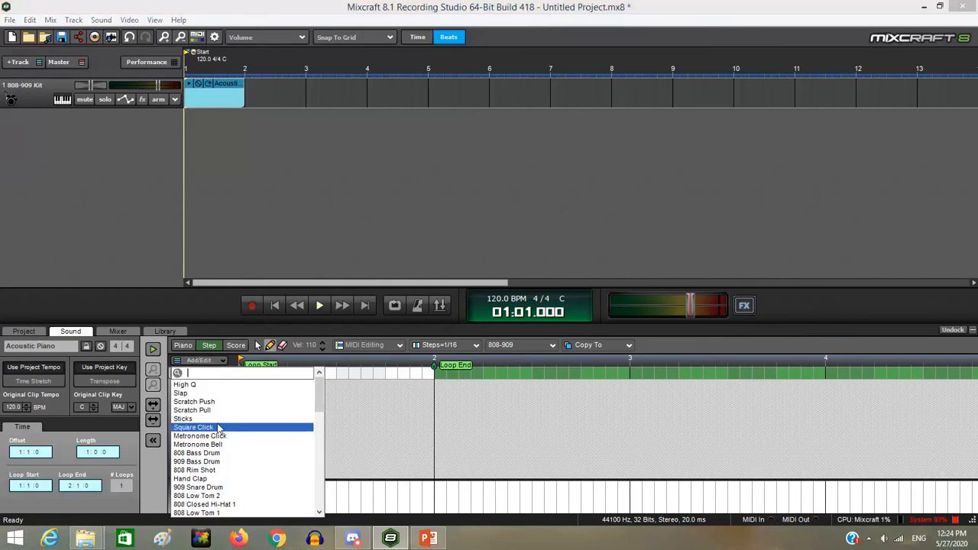
text(ki)
key(BackSpace)
key(BackSpace)
key(BackSpace)
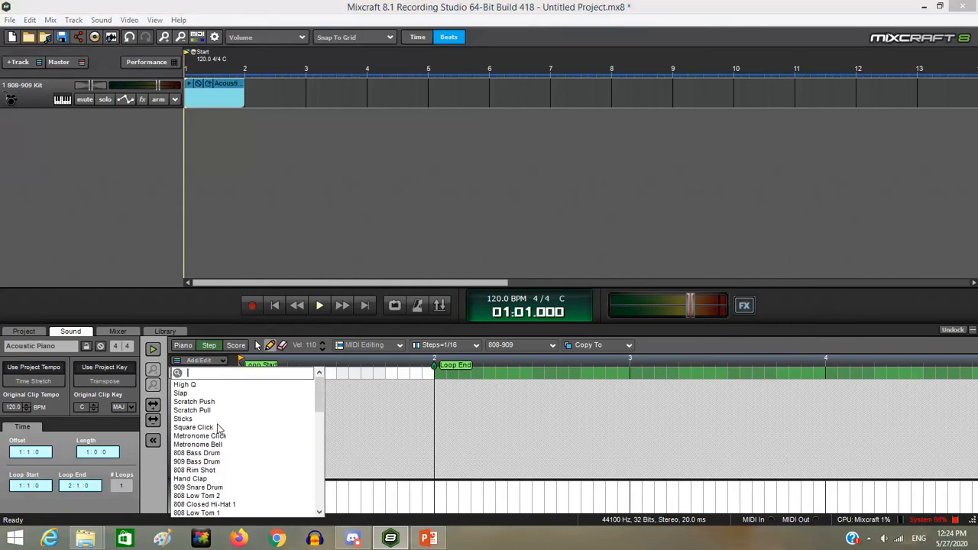
text(ba)
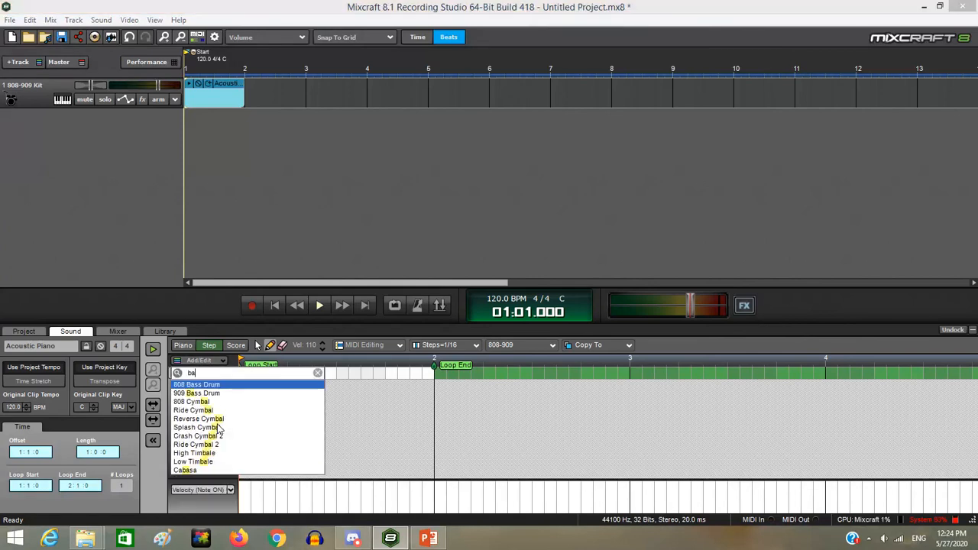
click(211, 386)
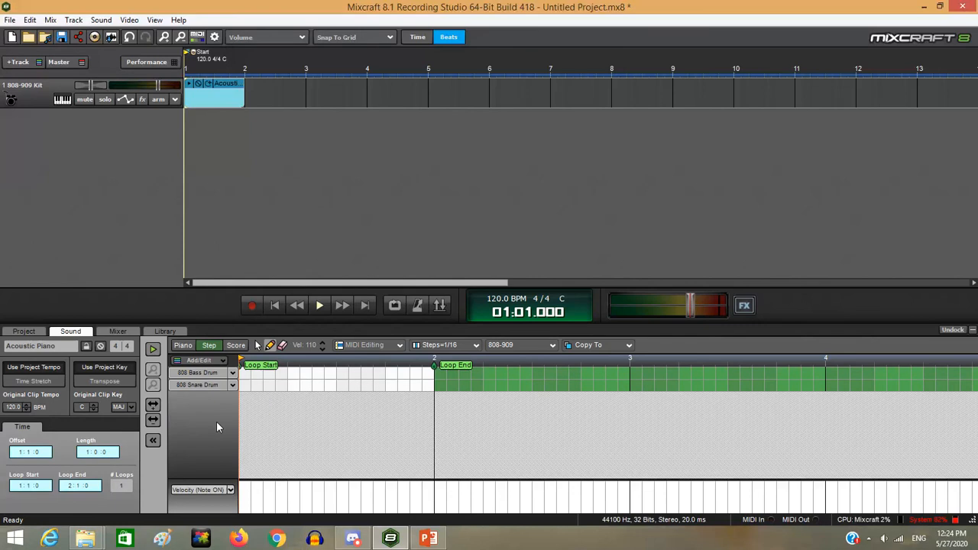
Search 'hi' to add 808 Closed Hi-Hat 1 and 808 Open Hi-Hat rows
click(199, 360)
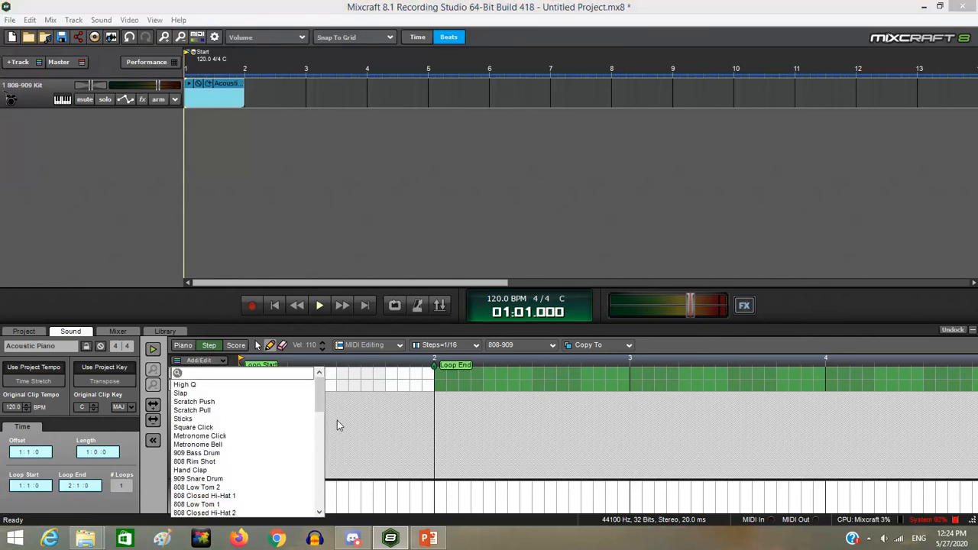
text(hi)
key(Down)
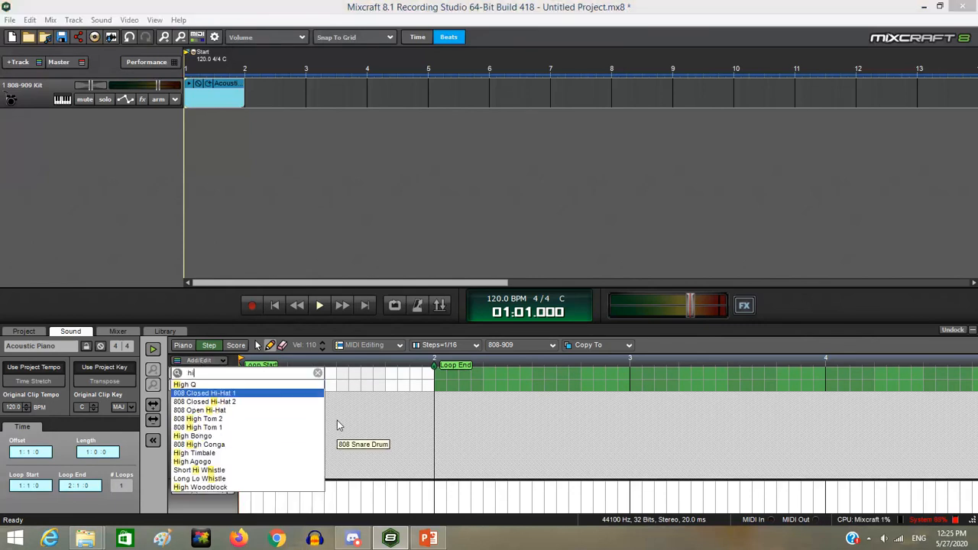
click(254, 394)
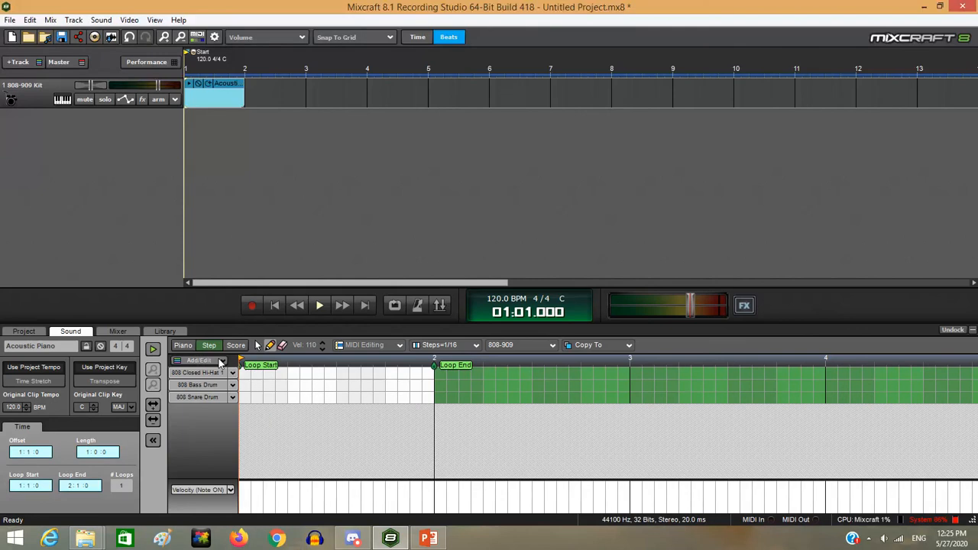
click(221, 362)
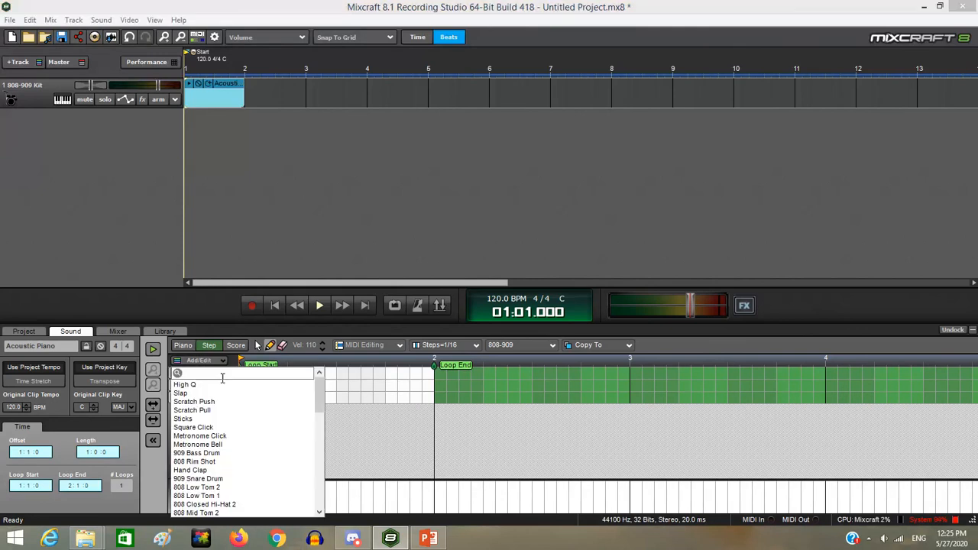
text(hi)
key(Down)
key(Down)
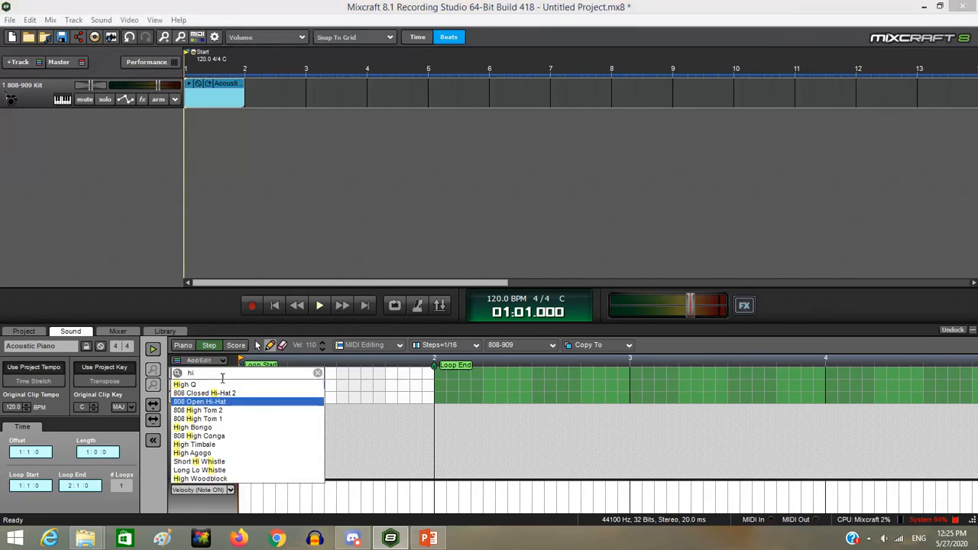
key(Return)
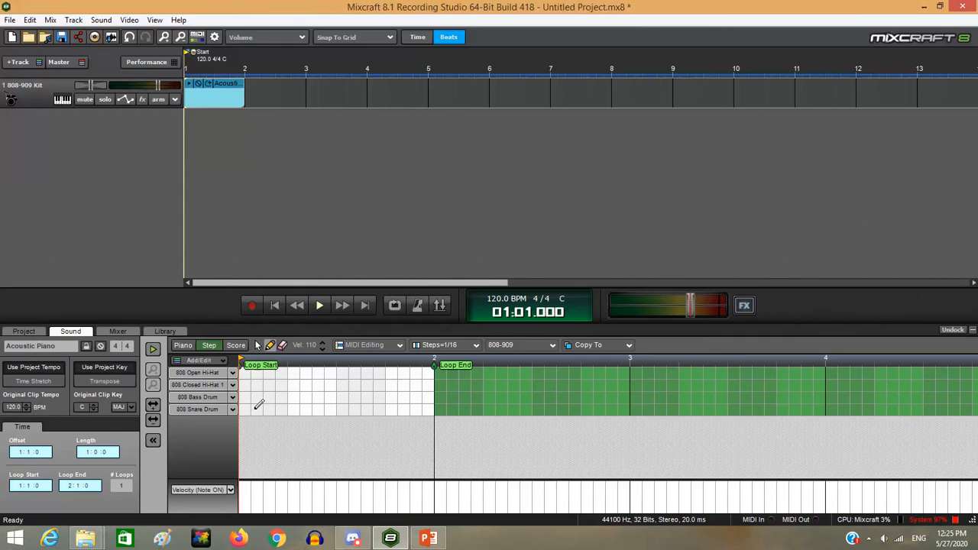
Enter snare steps on beats 1–4 and bass drum steps on beats 2, 3 and beyond
scroll(260, 409, down, 2)
click(247, 412)
click(259, 410)
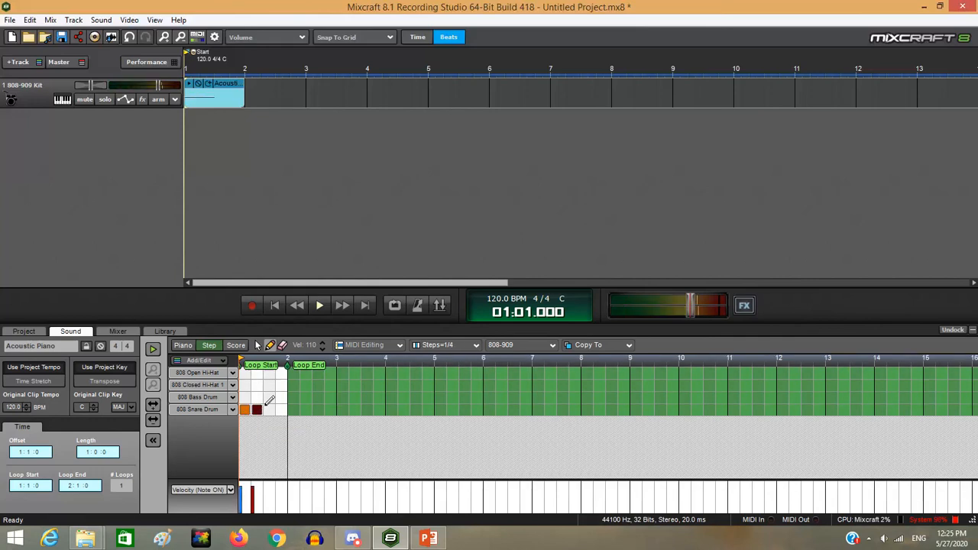
click(260, 397)
click(269, 398)
click(269, 410)
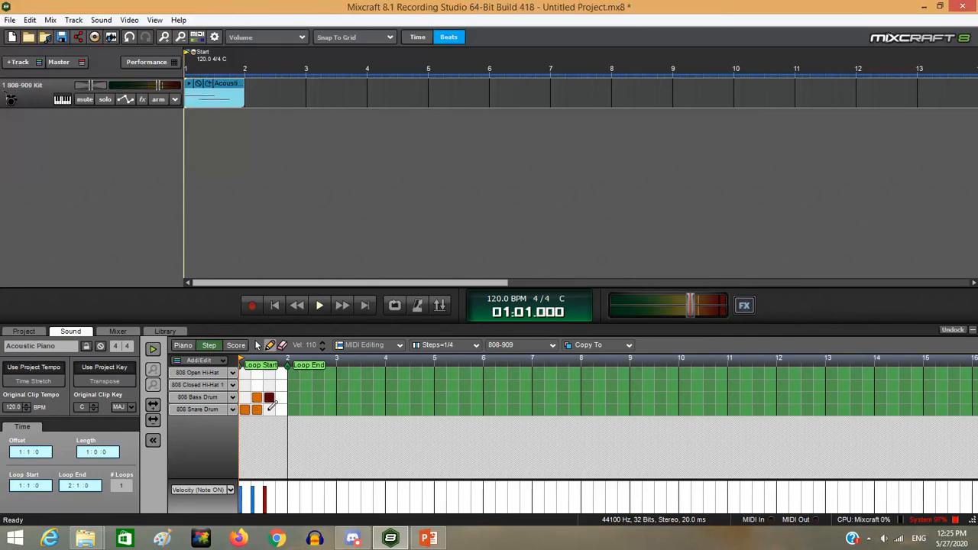
click(281, 410)
click(294, 397)
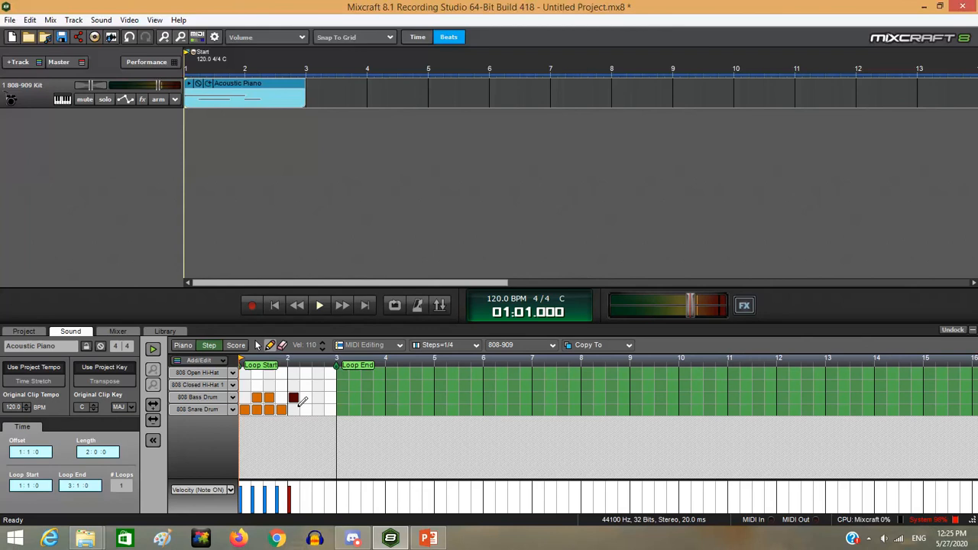
Play the drum beat once to audition it, then stop
click(153, 349)
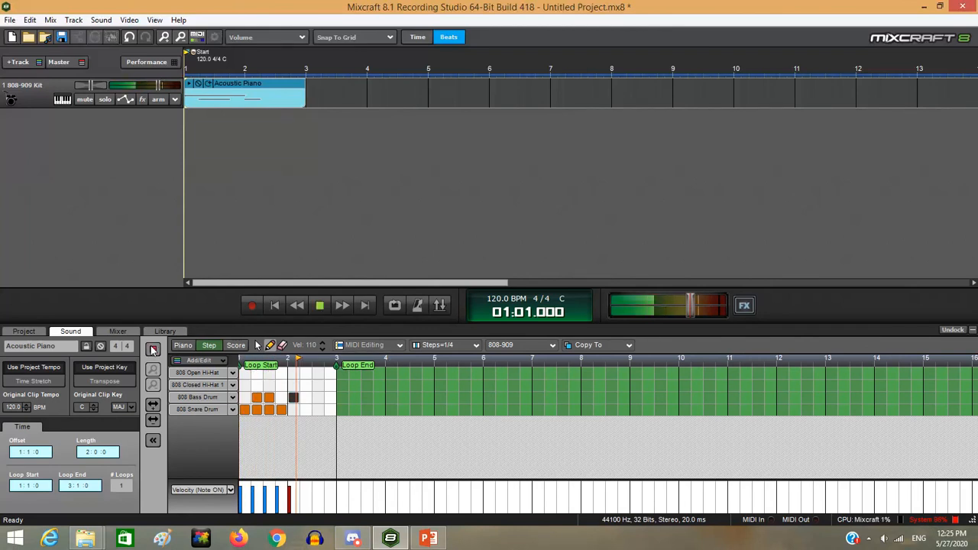
click(153, 349)
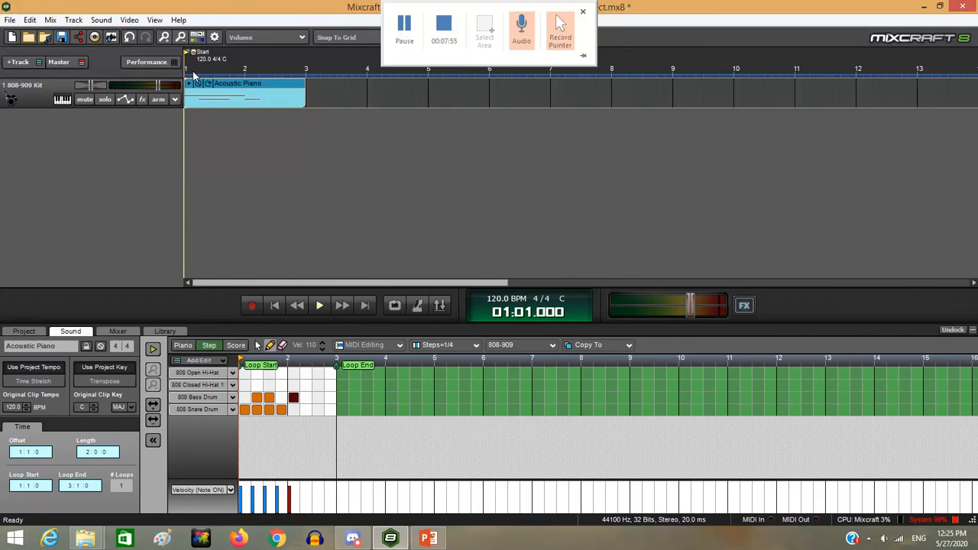
right_click(250, 88)
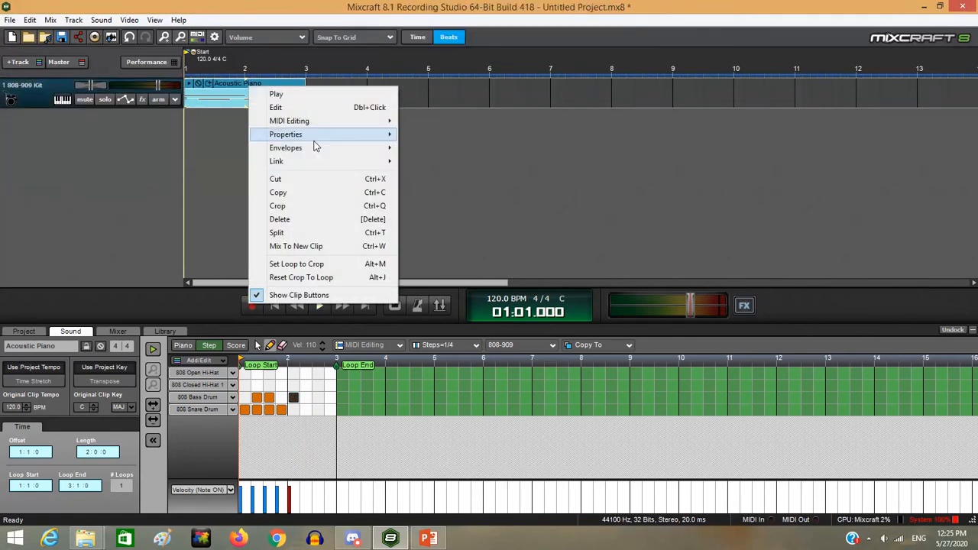
Remove the Acoustic Piano clip from the 808-909 Kit track and bring up Track 1's Effect List
click(321, 219)
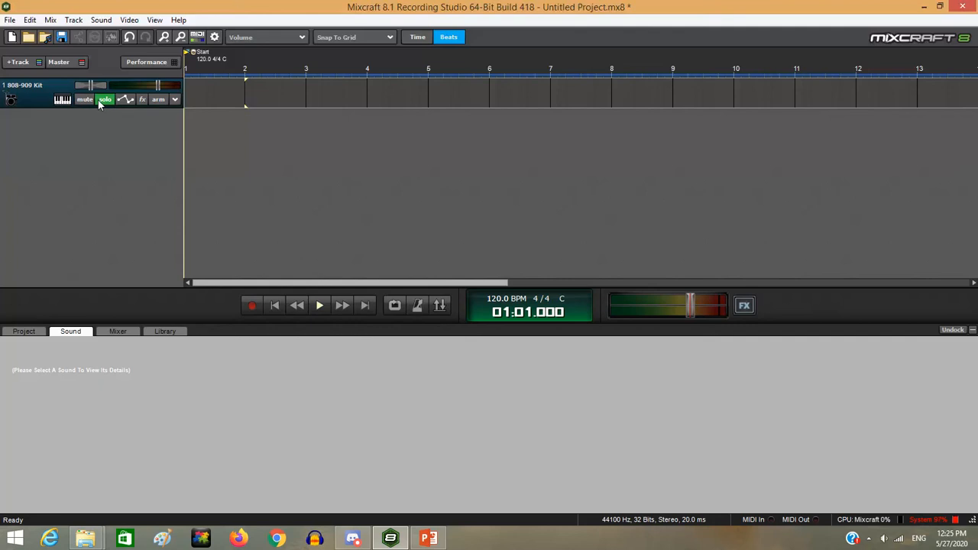
click(141, 99)
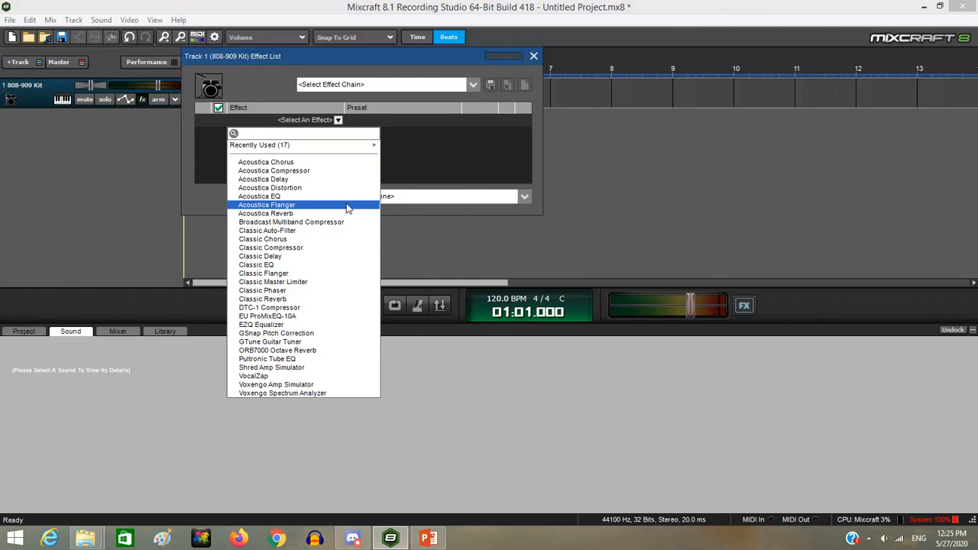
Close Track 1's Effect List, then inspect and close the Master Track's effects without adding any
click(459, 164)
click(533, 57)
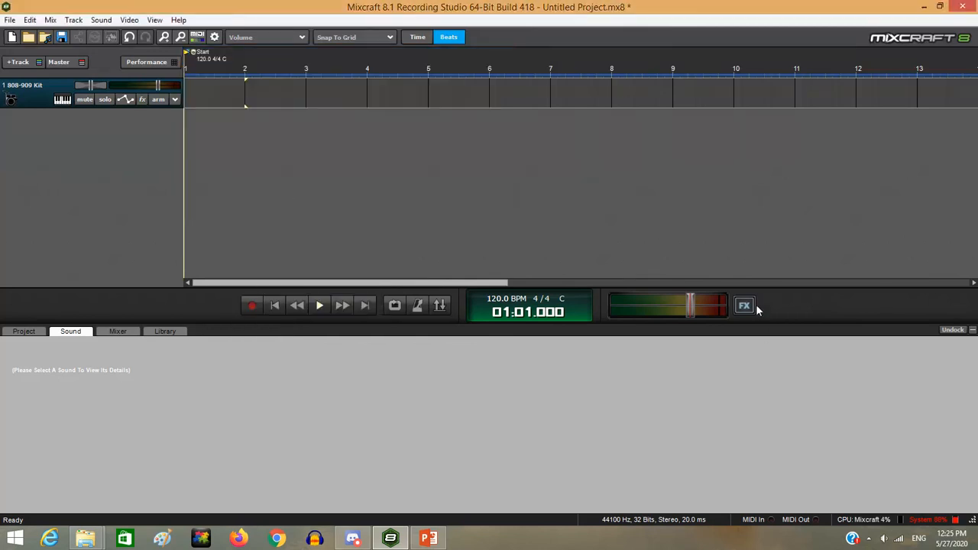
click(745, 307)
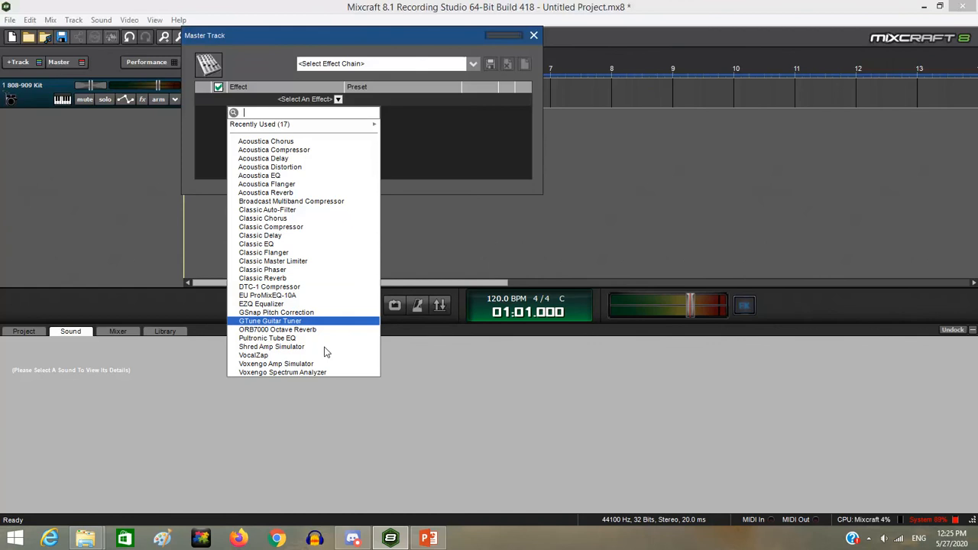
click(539, 106)
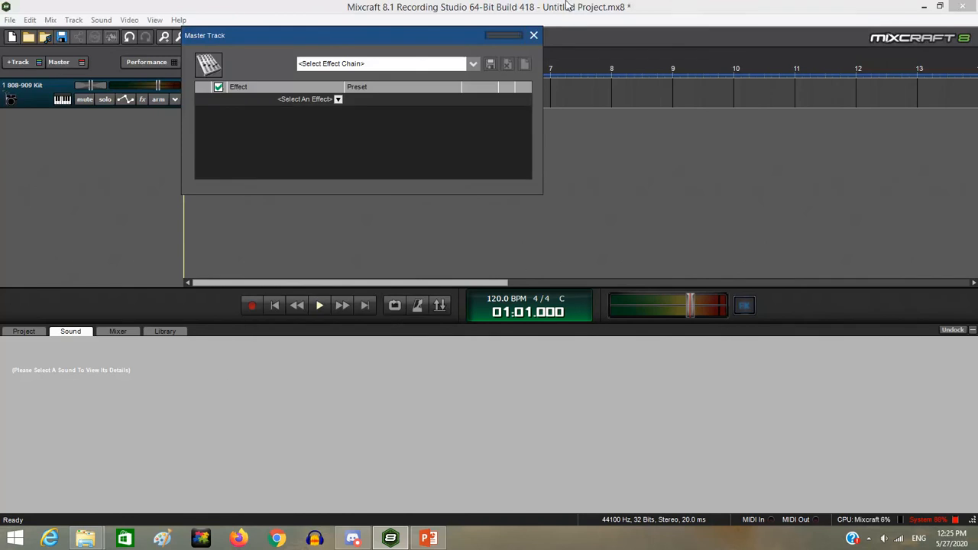
click(534, 36)
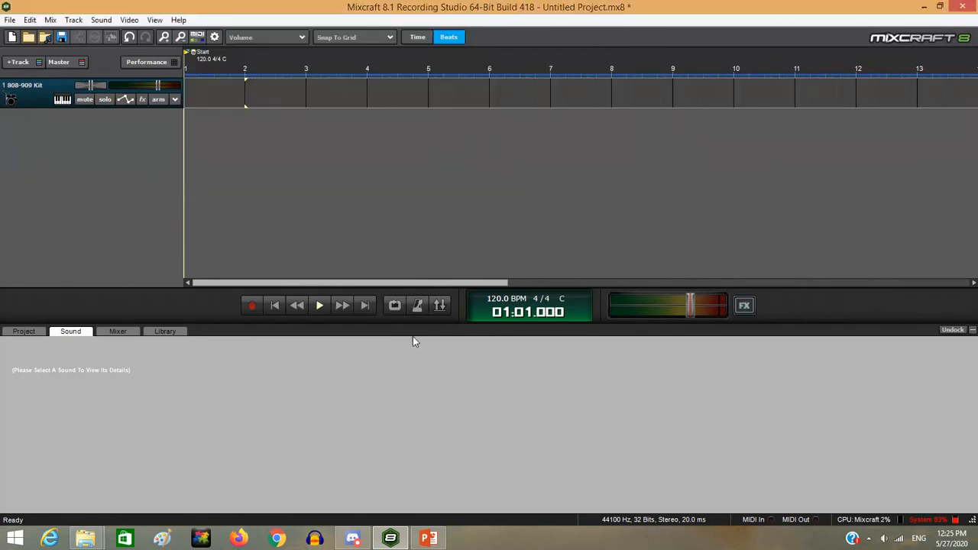
Minimize the lower Sound panel so the empty 808-909 Kit track fills the arrangement
drag(428, 327, 428, 320)
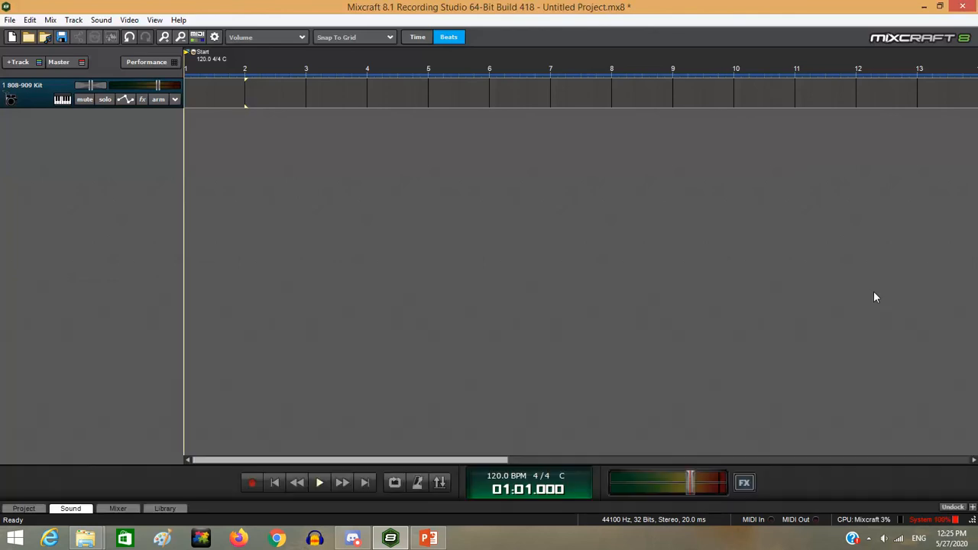
click(973, 324)
scroll(490, 219, down, 6)
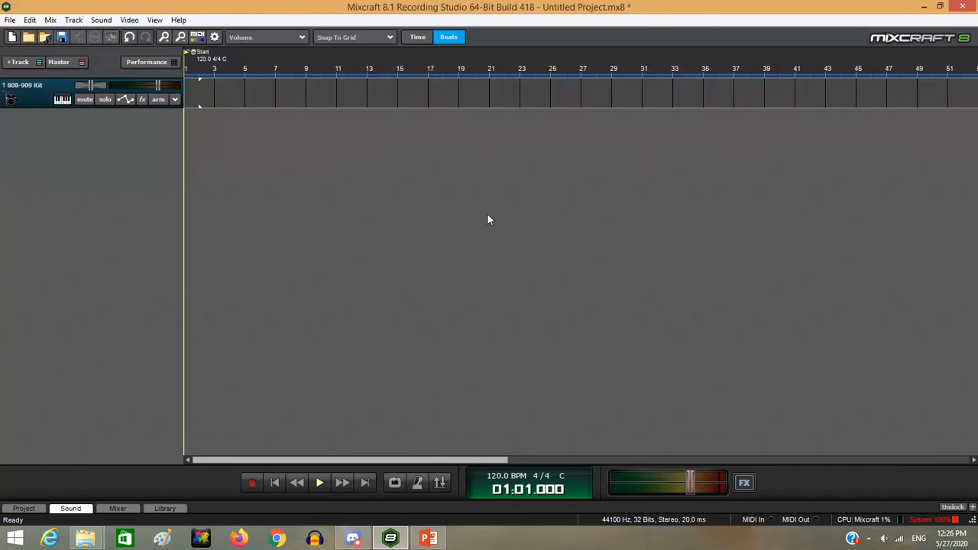
scroll(490, 219, up, 5)
scroll(489, 220, down, 3)
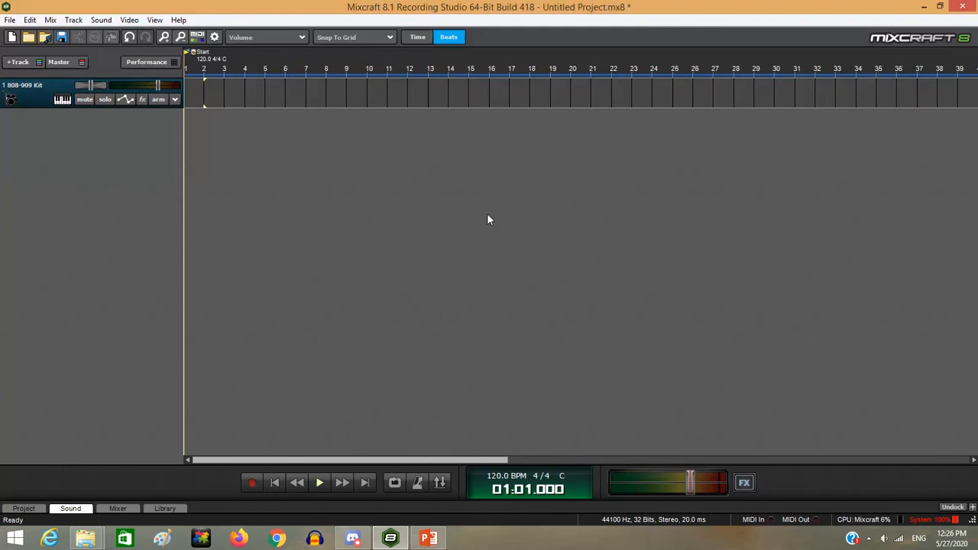
scroll(489, 220, up, 1)
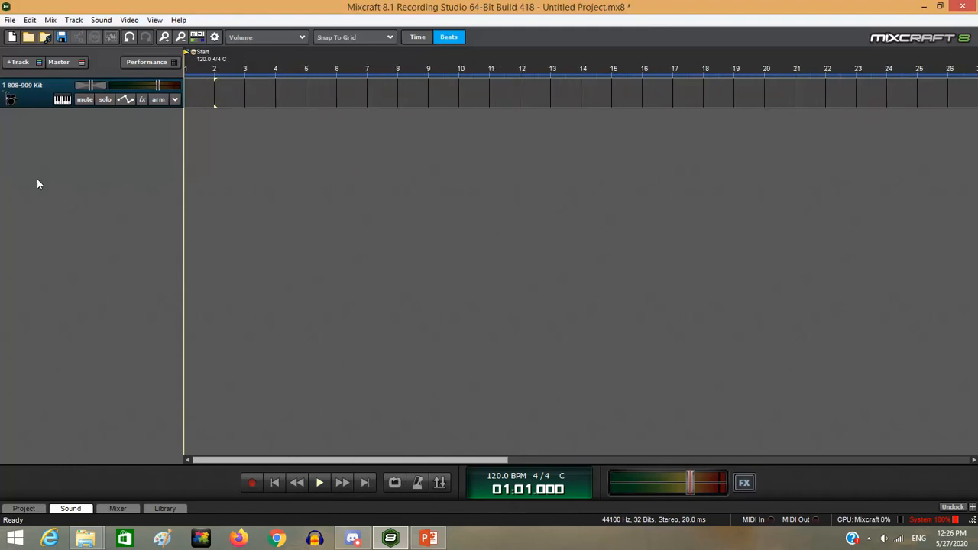
mouse_move(462, 58)
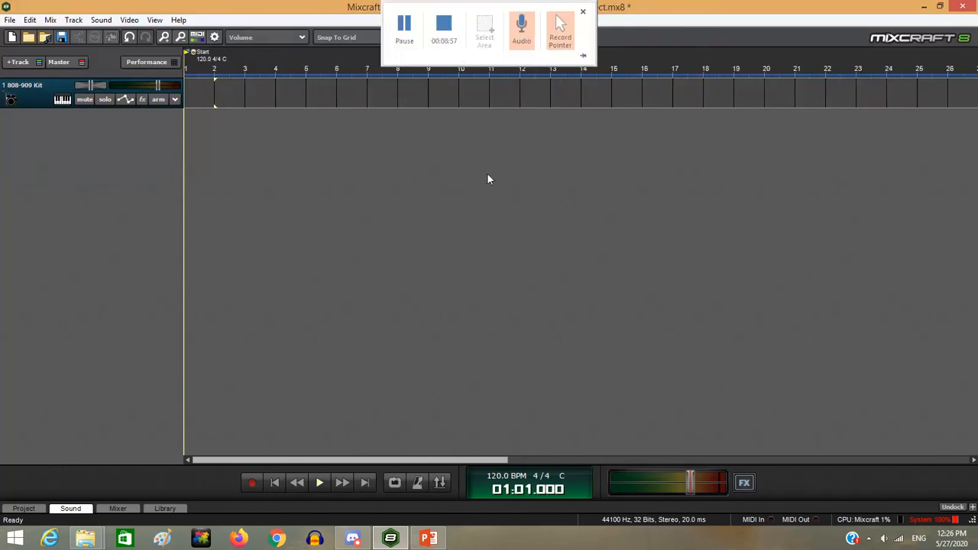
mouse_move(428, 26)
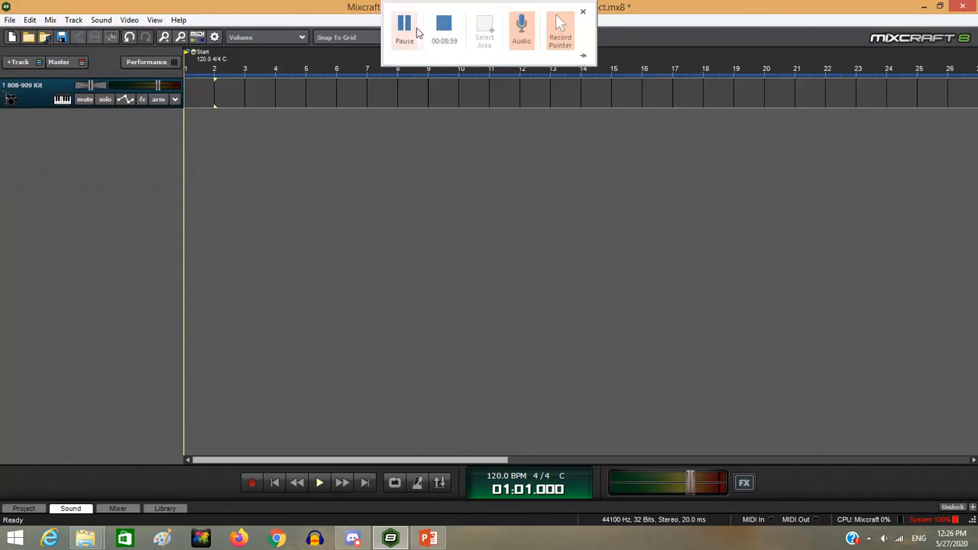